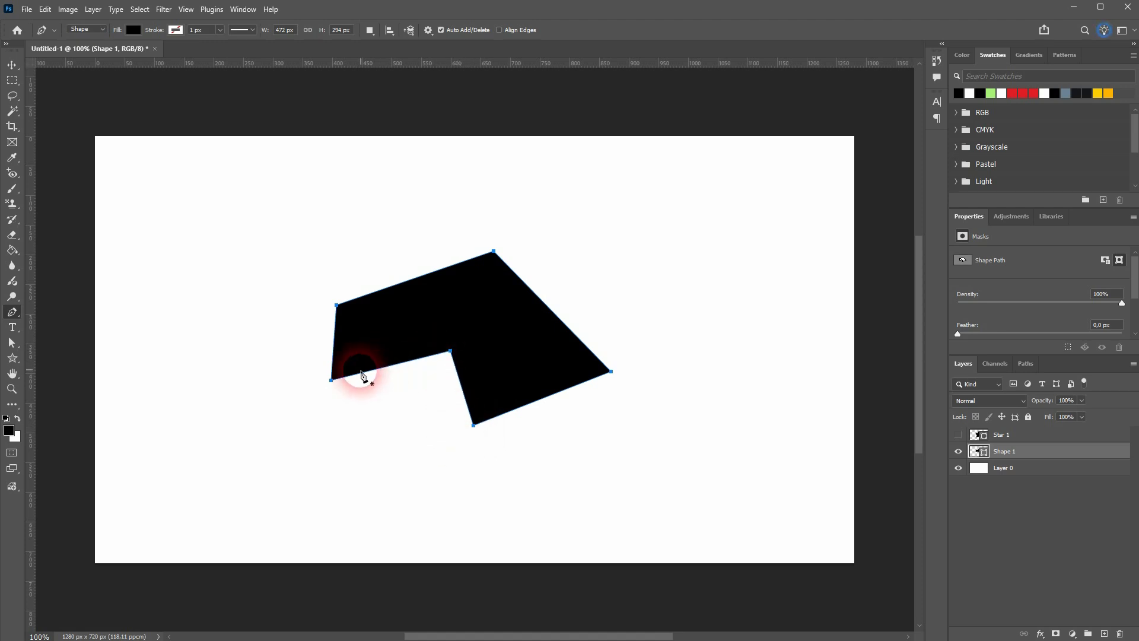
Delete the anchor points of the Shape 1 polygon one after another with the Pen tool, starting at its lower-left corner.
left_click(331, 380)
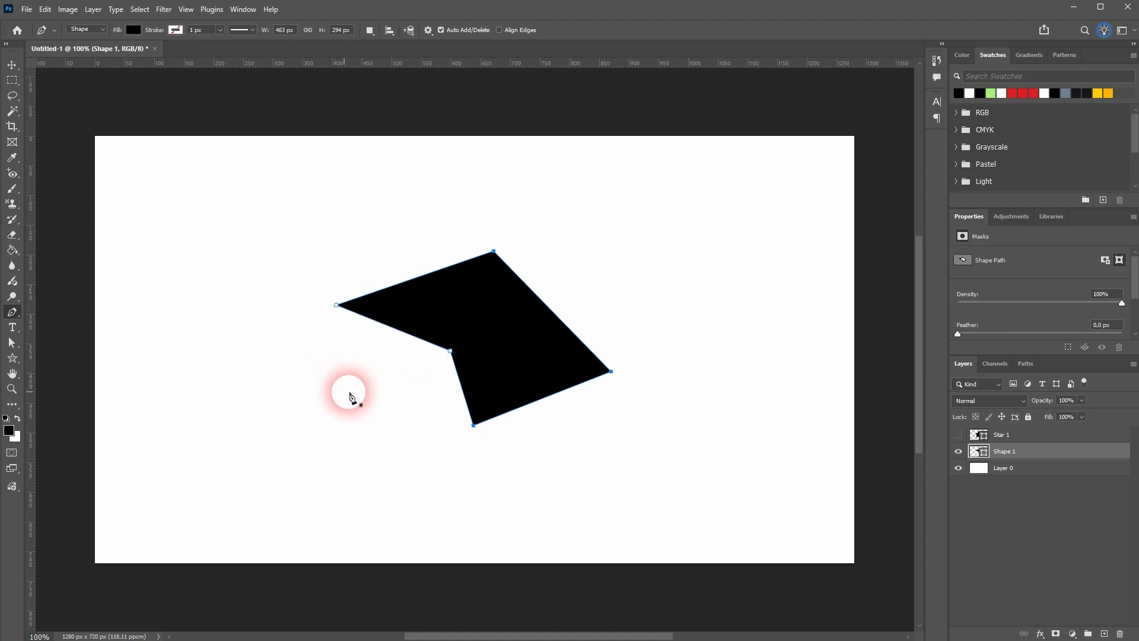
left_click(494, 252)
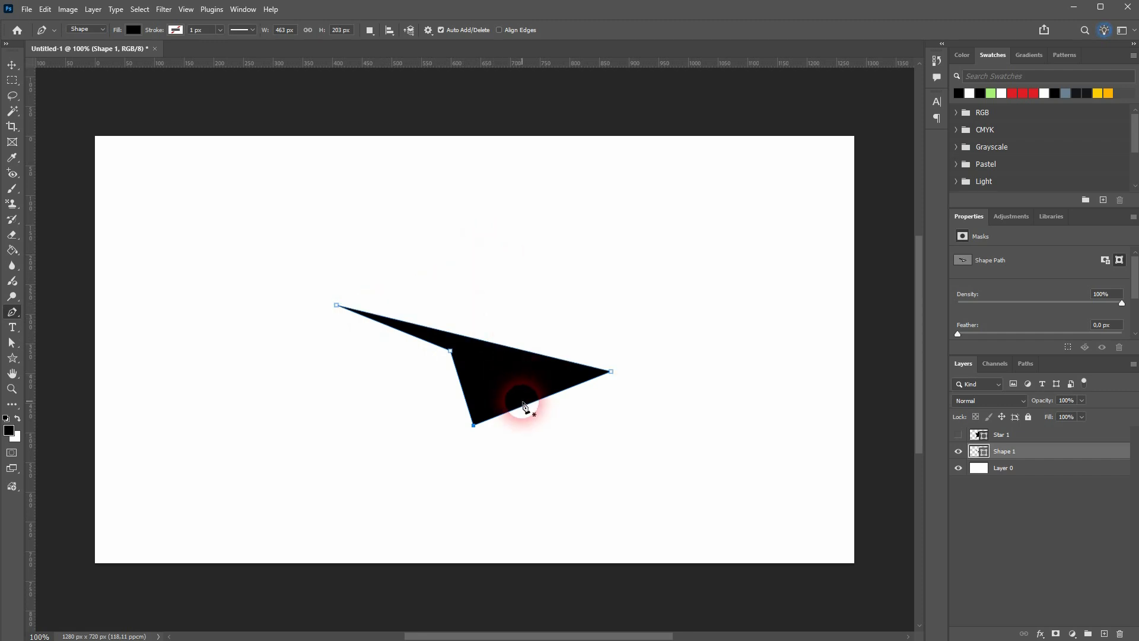
left_click(612, 372)
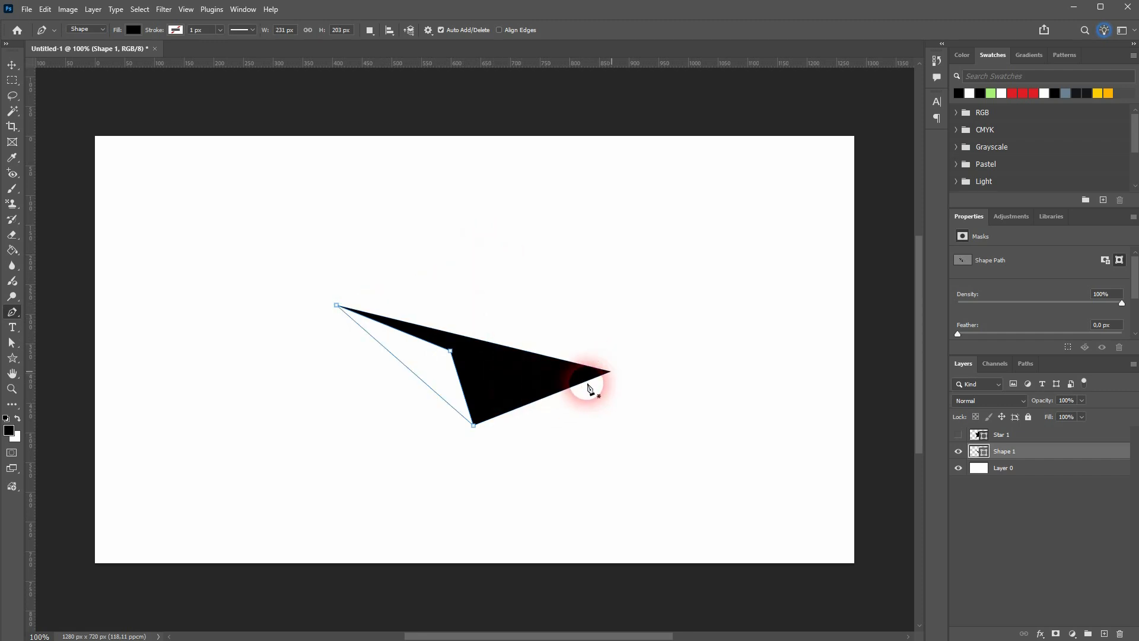
left_click(473, 426)
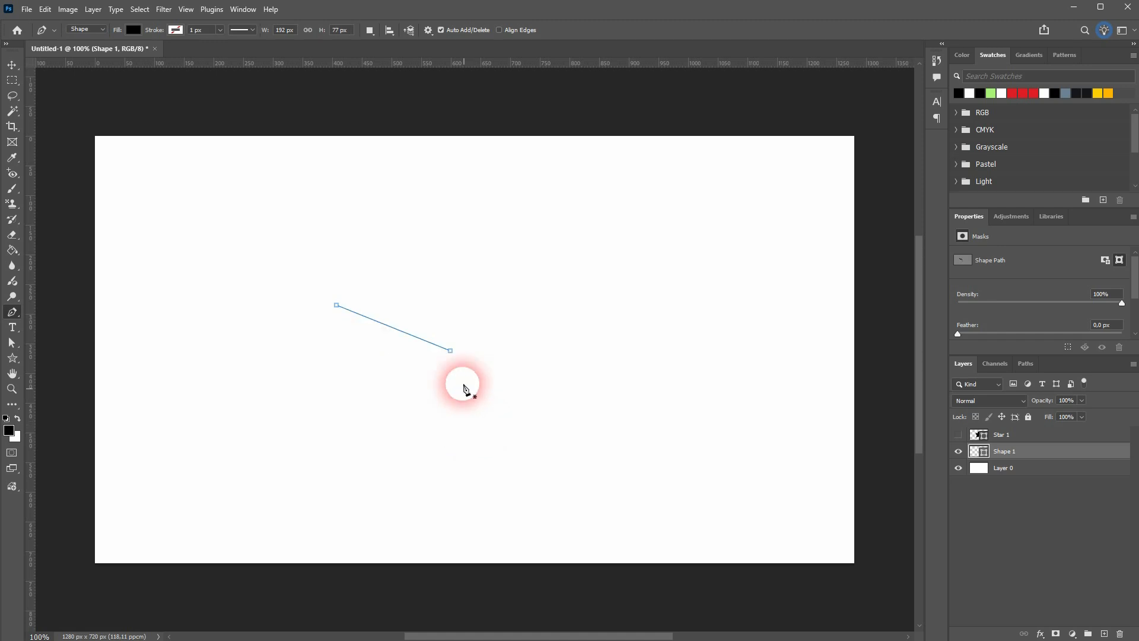
left_click(451, 351)
left_click(336, 305)
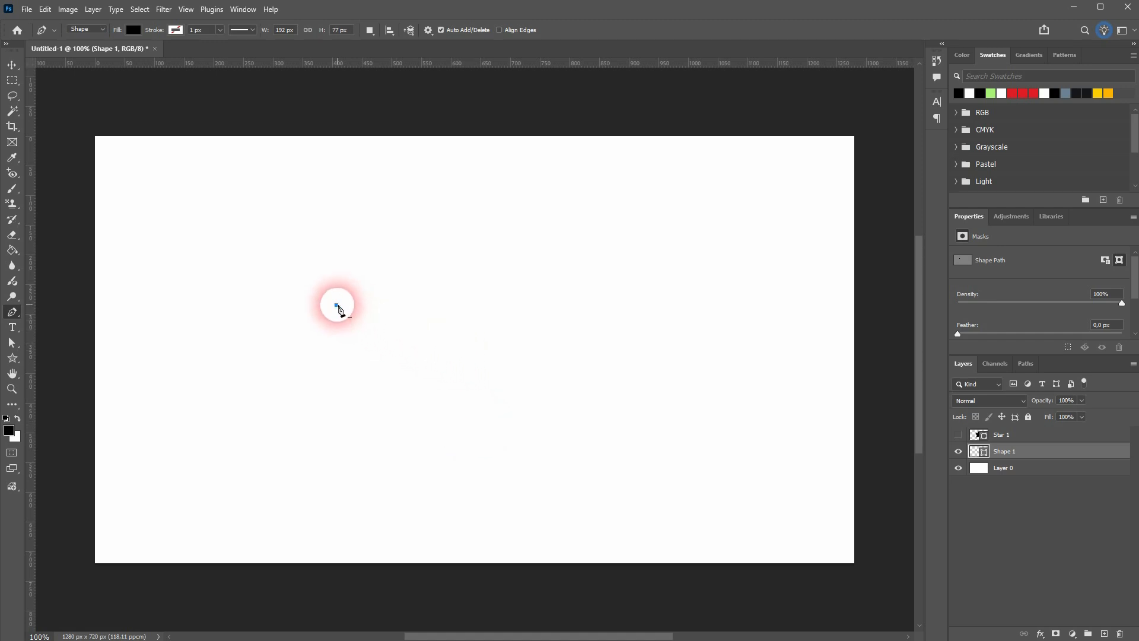
Draw a closed, black-filled, eight-cornered irregular polygon with straight segments using the Pen tool, about 585 px wide and 327 px high.
left_click(264, 304)
left_click(441, 210)
left_click(579, 312)
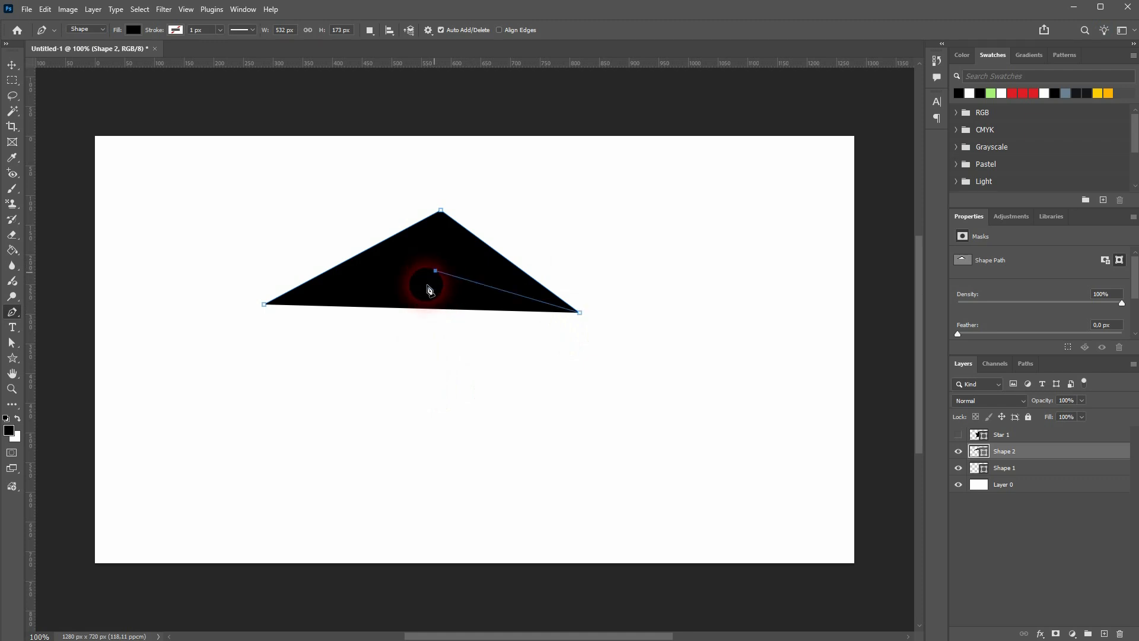
left_click(436, 271)
left_click(389, 404)
left_click(326, 399)
left_click(352, 344)
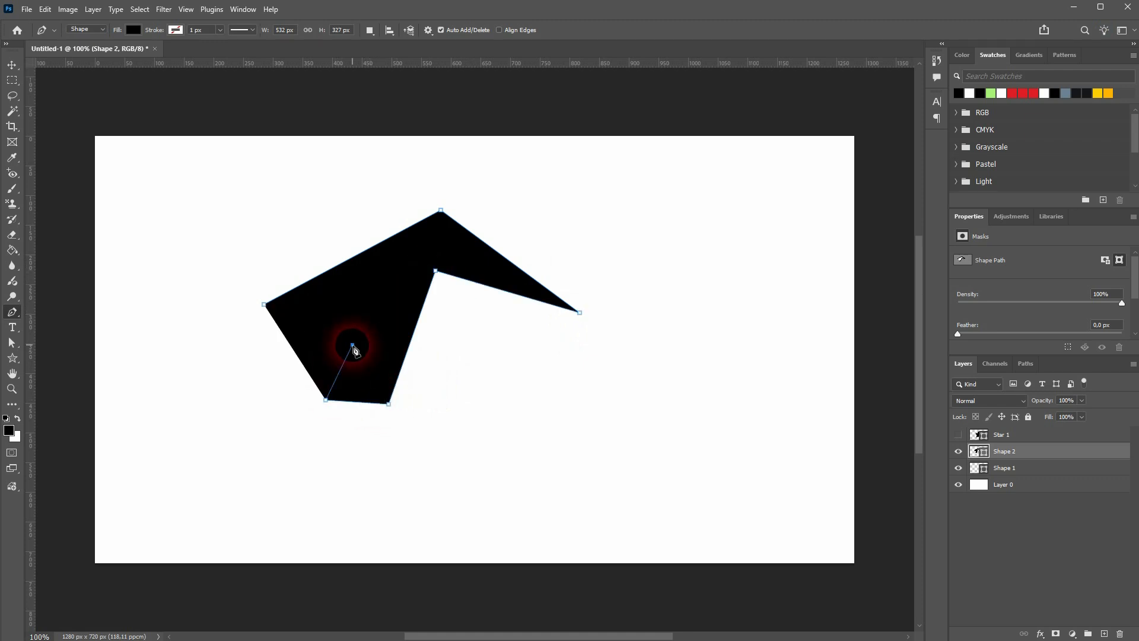
left_click(232, 364)
left_click(264, 305)
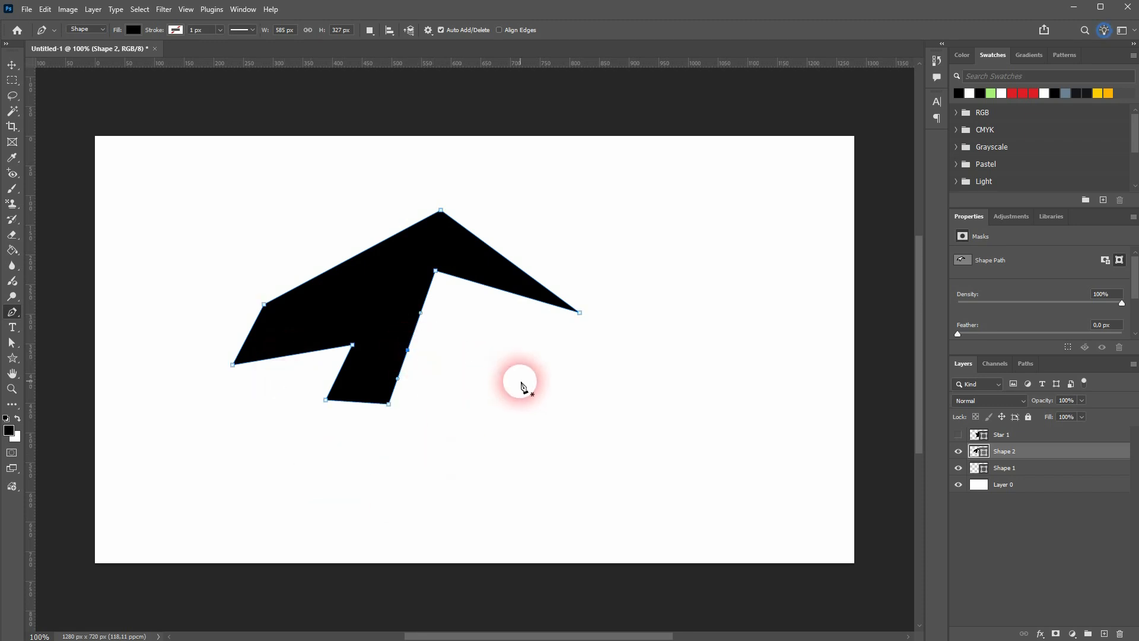
Add anchor points along the polygon's edges with the Pen tool and pull the one on the upper-right edge into an S-curve.
left_click(495, 288)
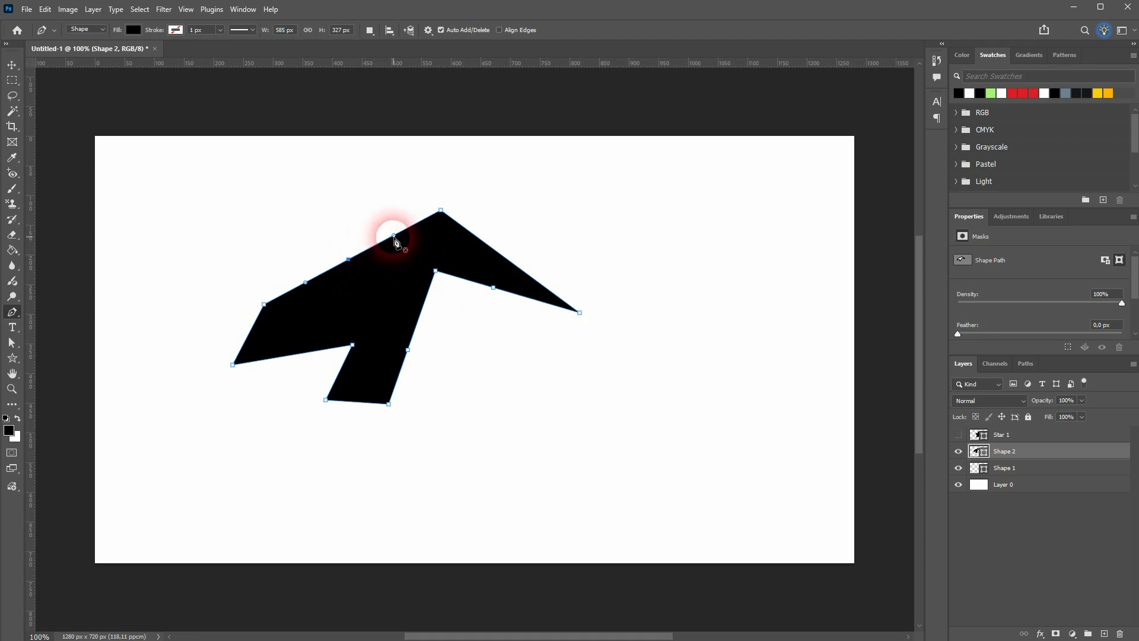
left_click(491, 247)
left_click_drag(492, 249, 577, 244)
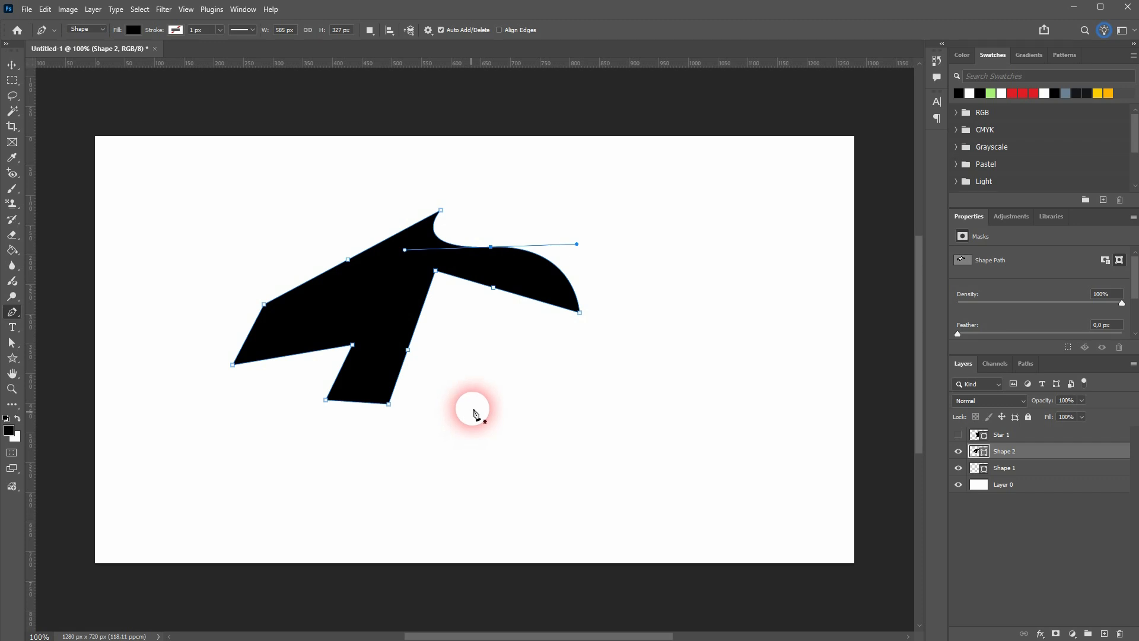
Remove the curved anchor point from the upper-right edge and the anchor points at and below the inner corner.
left_click(491, 248)
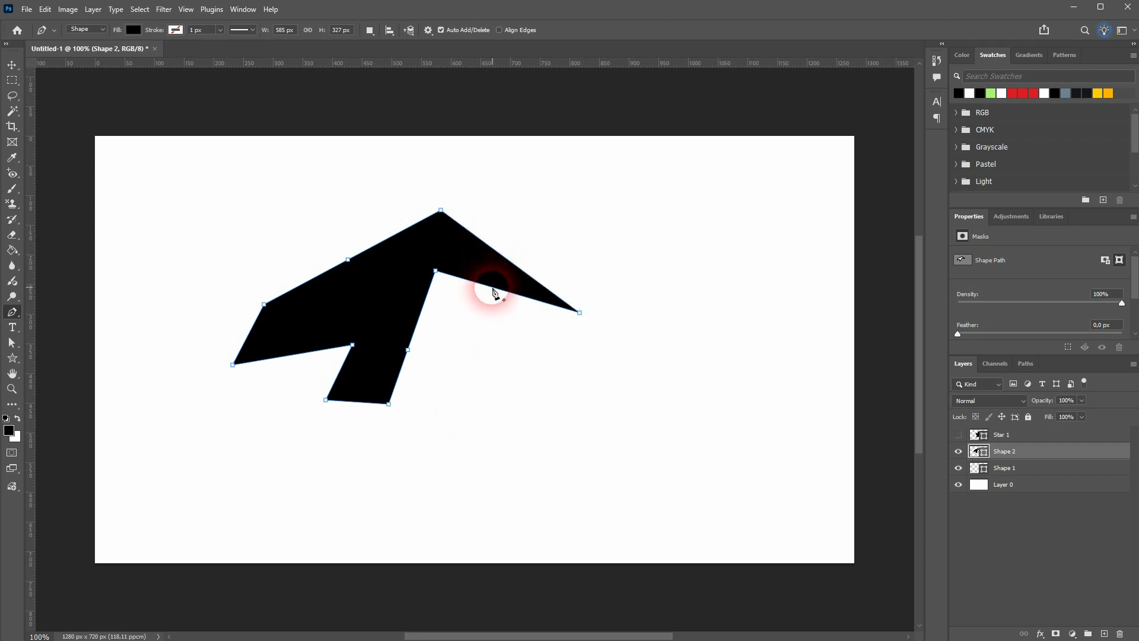
left_click(435, 272)
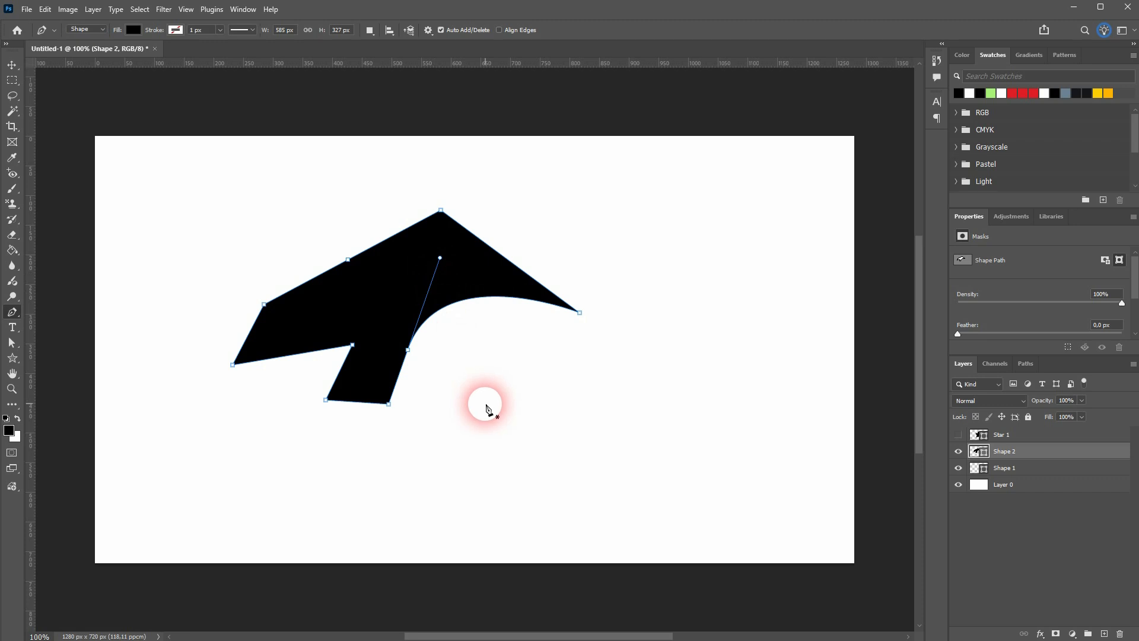
left_click(408, 351)
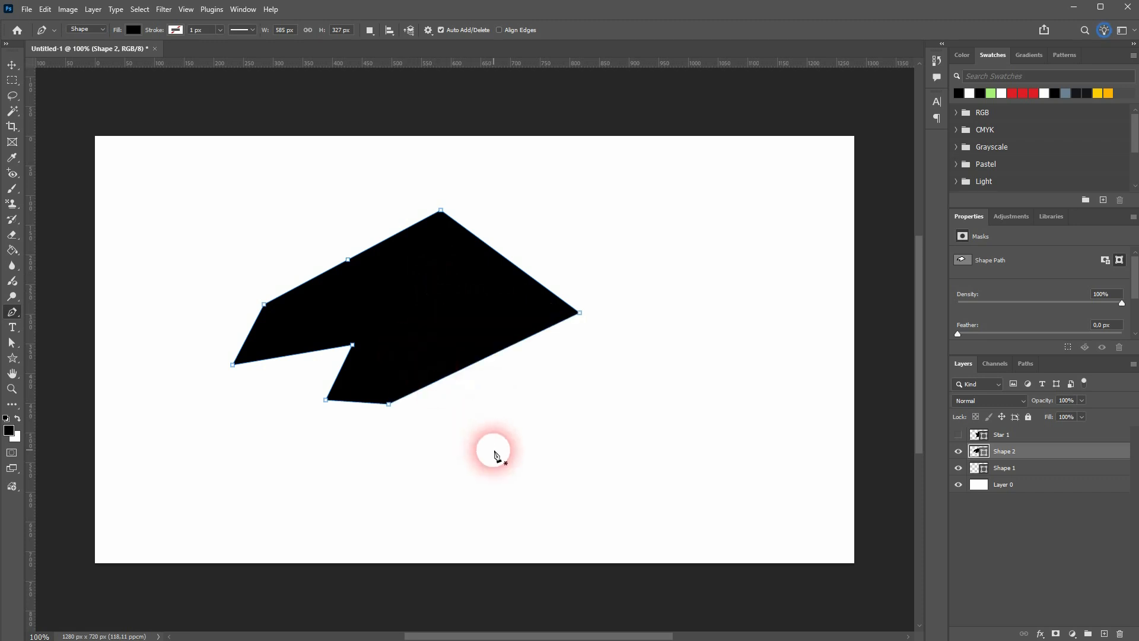
Remove the two anchor points along the polygon's upper-left edge with the Delete Anchor Point Tool.
left_click(13, 312)
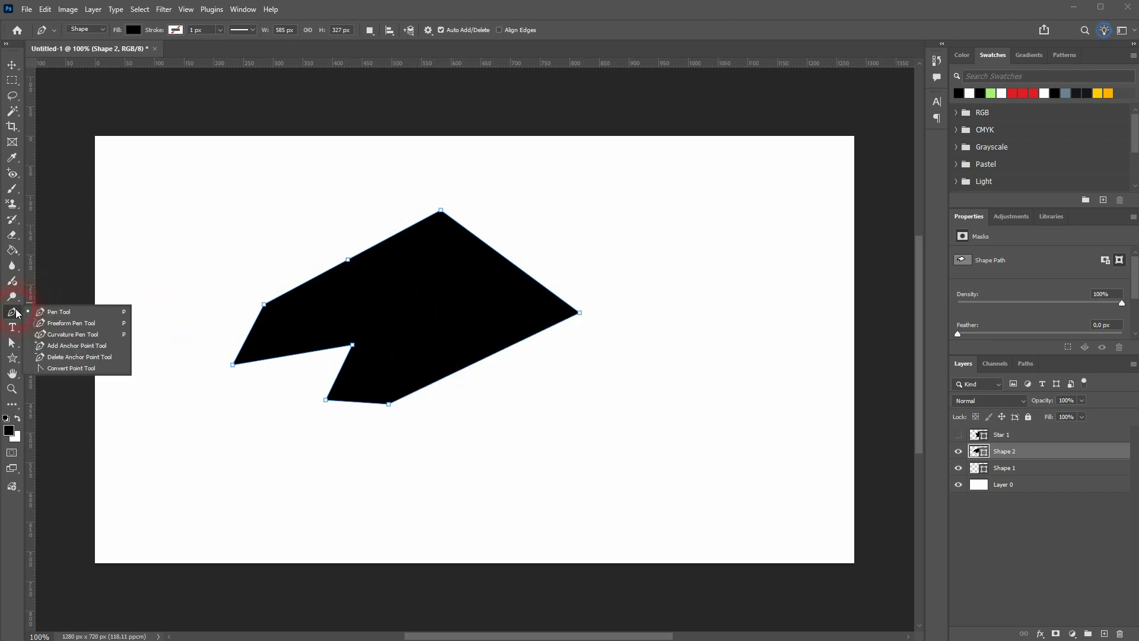
left_click(94, 357)
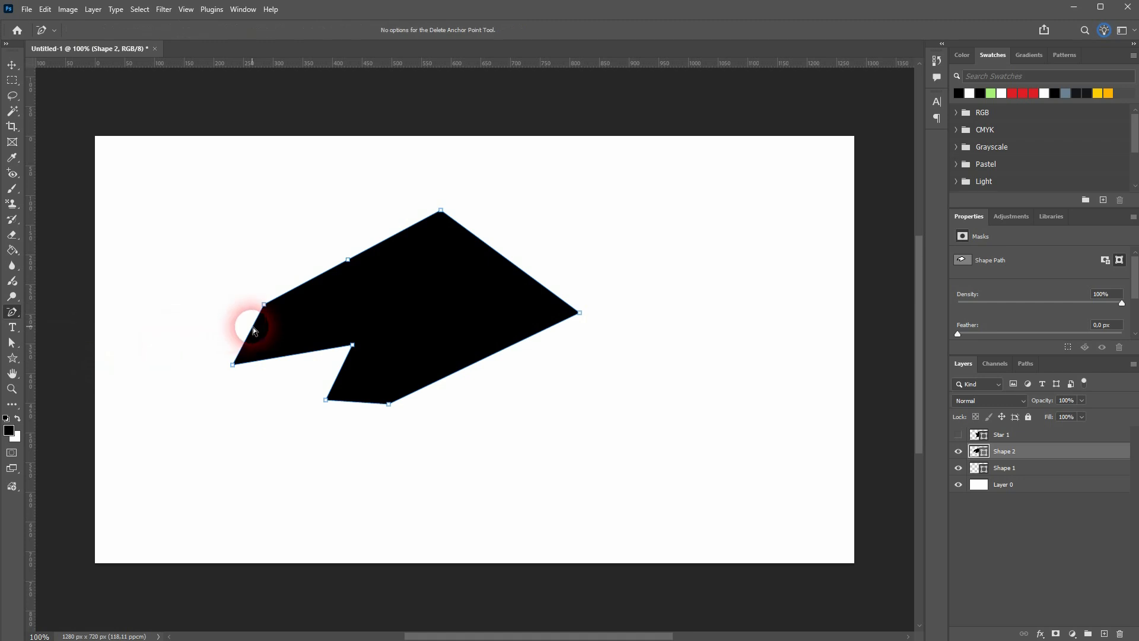
left_click(264, 305)
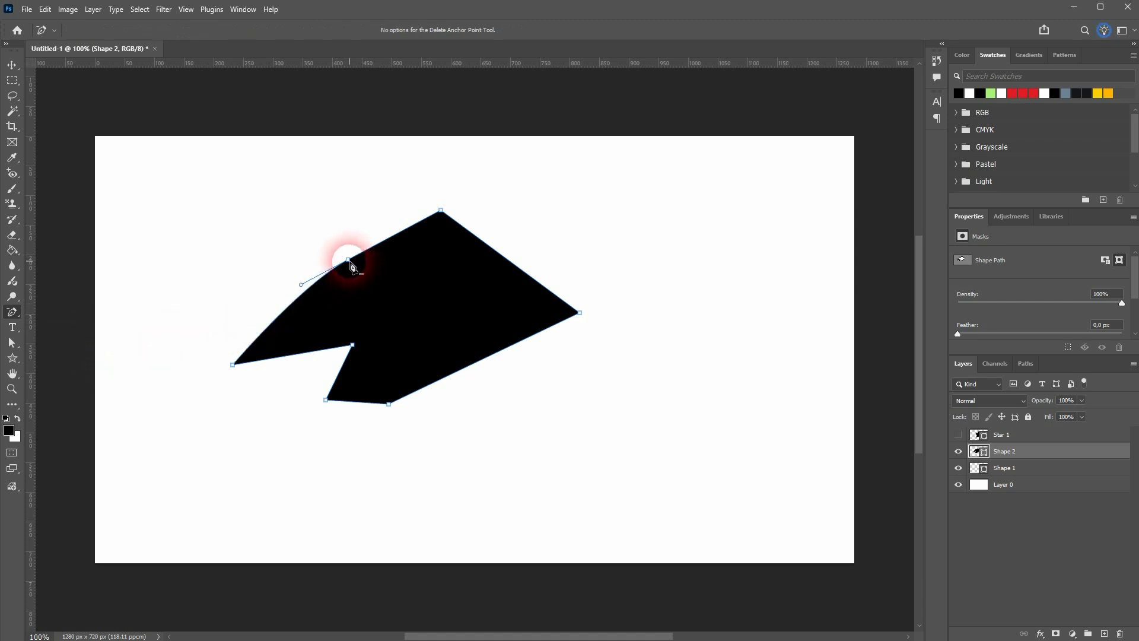
left_click(349, 261)
Add anchor points with the Add Anchor Point Tool on the upper-left, upper-right and lower-right edges, bending the latter two into curves.
left_click(12, 312)
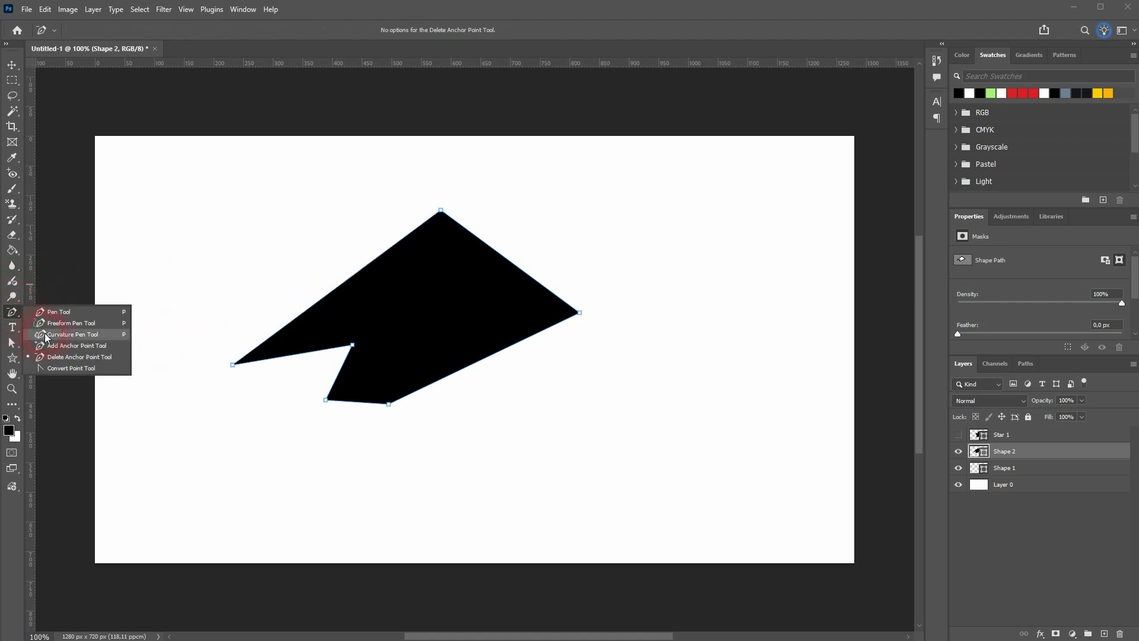
left_click(86, 347)
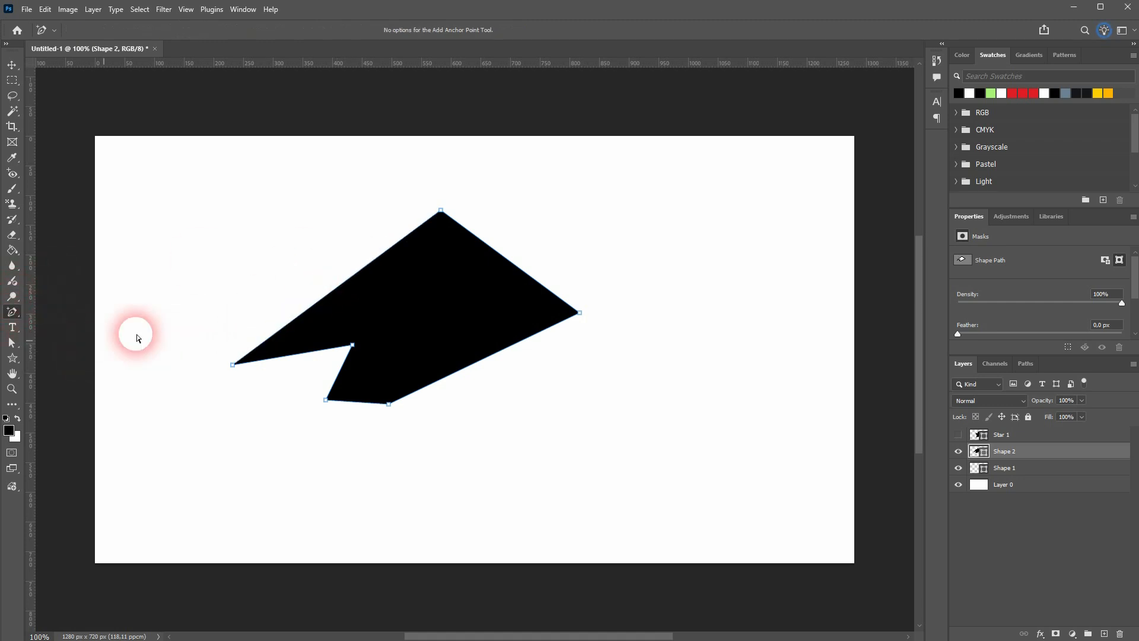
left_click(348, 281)
left_click_drag(518, 270, 563, 235)
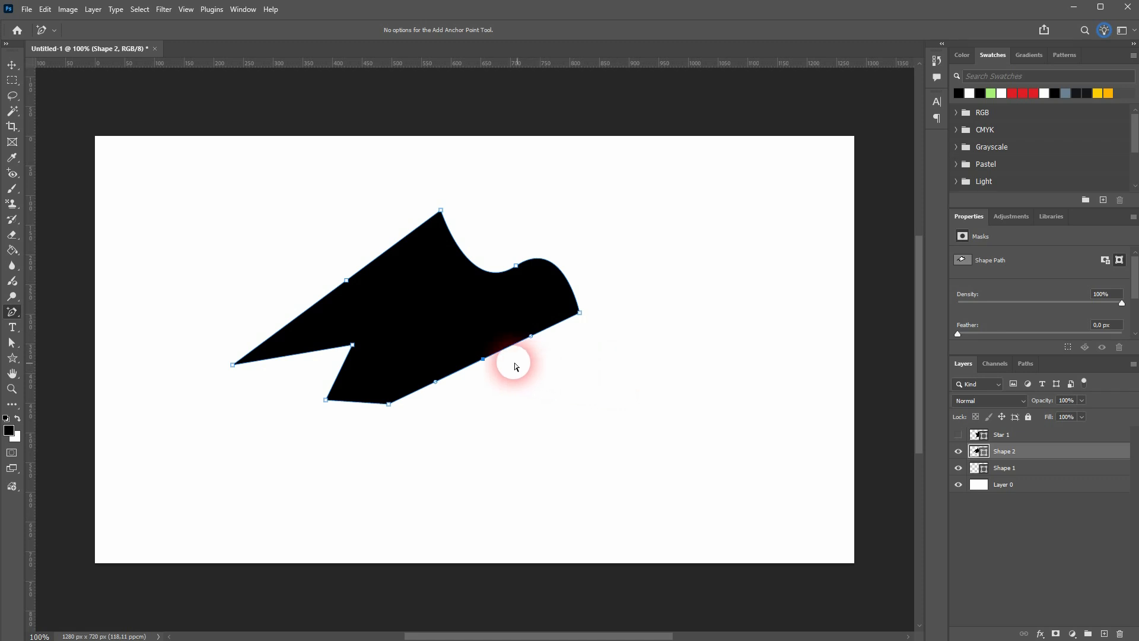
left_click_drag(483, 360, 559, 426)
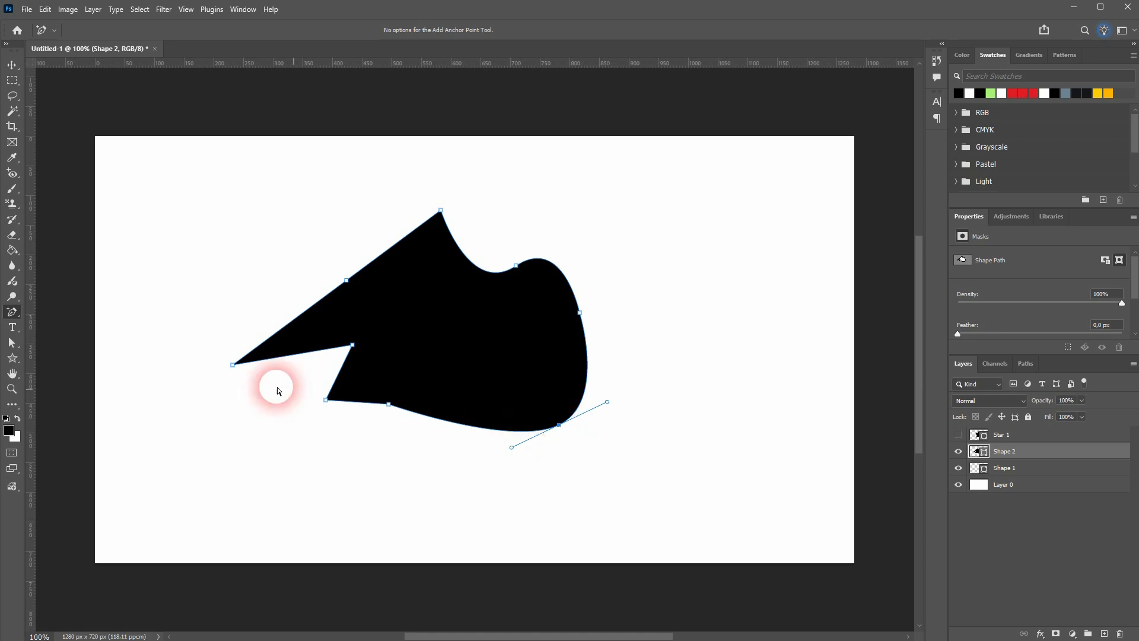
Delete the Shape 1 and Shape 2 layers and make the Star 1 layer visible.
left_click_drag(13, 319, 40, 319)
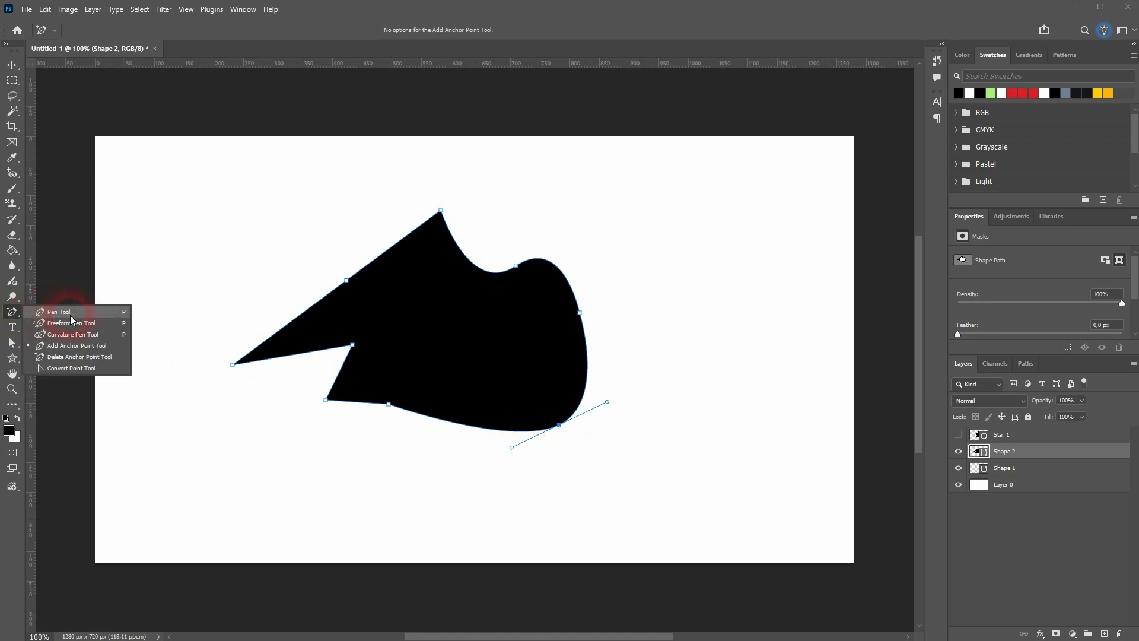
left_click_drag(87, 347, 73, 309)
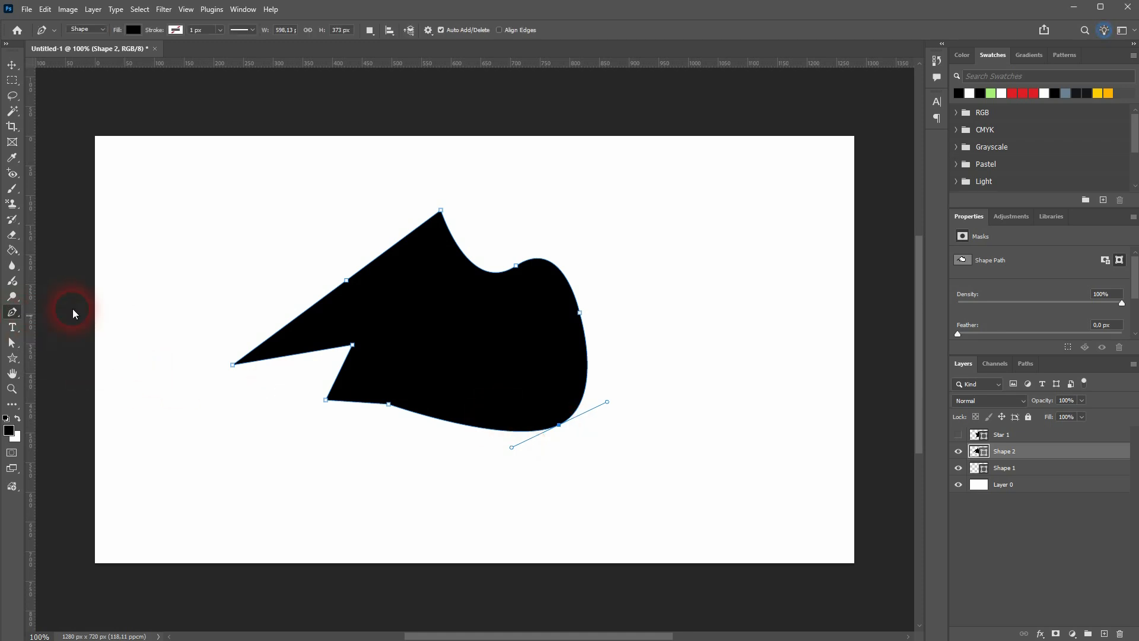
left_click(16, 70)
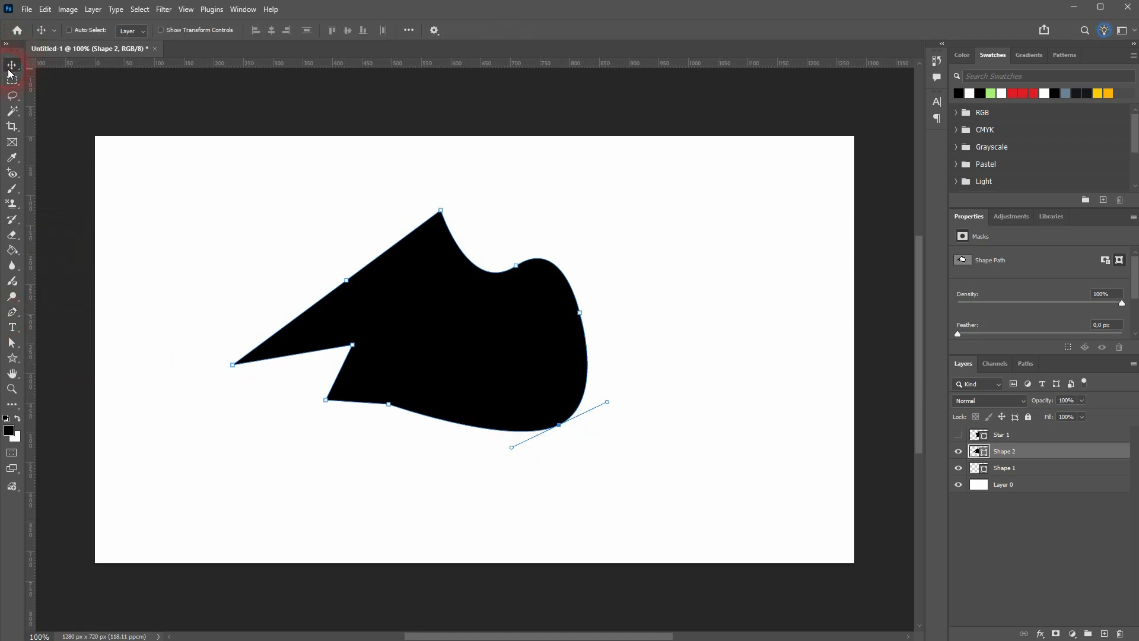
left_click(1055, 488)
key("Delete")
key("Delete")
left_click(958, 435)
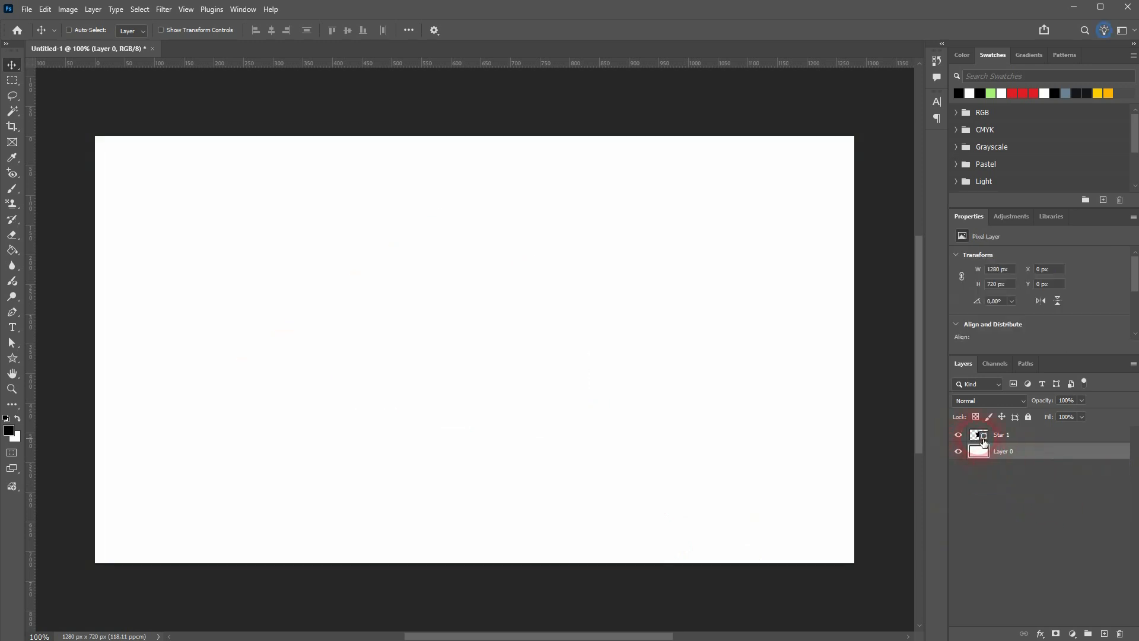
Add an empty layer above Star 1 and set the Pen tool's shape fill to light green.
left_click(1030, 439)
left_click(1104, 633)
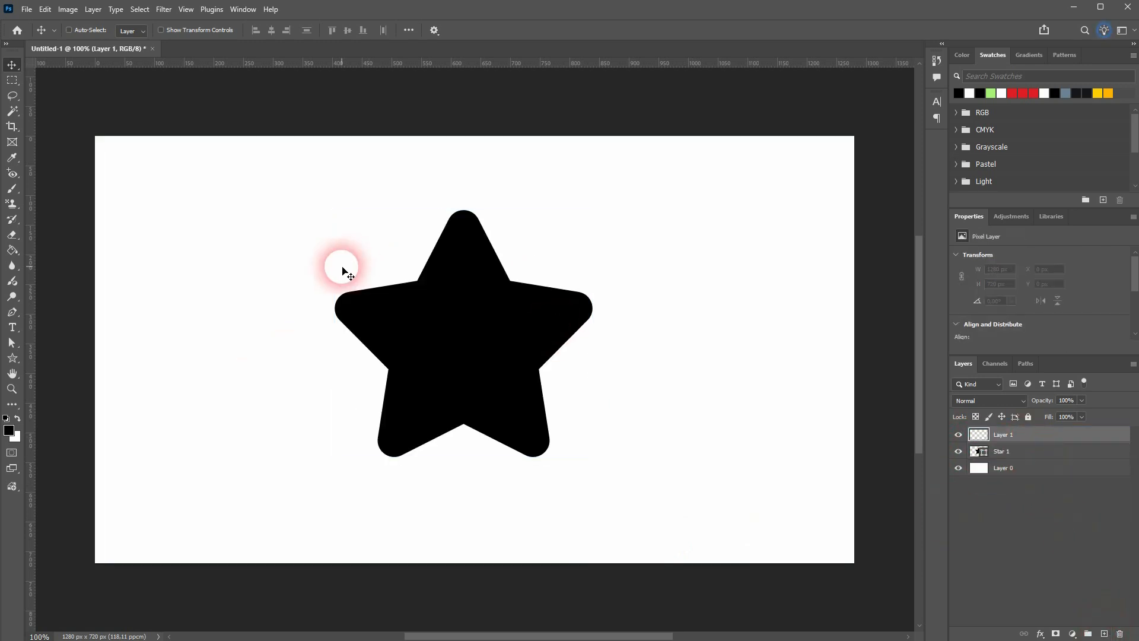
left_click(14, 313)
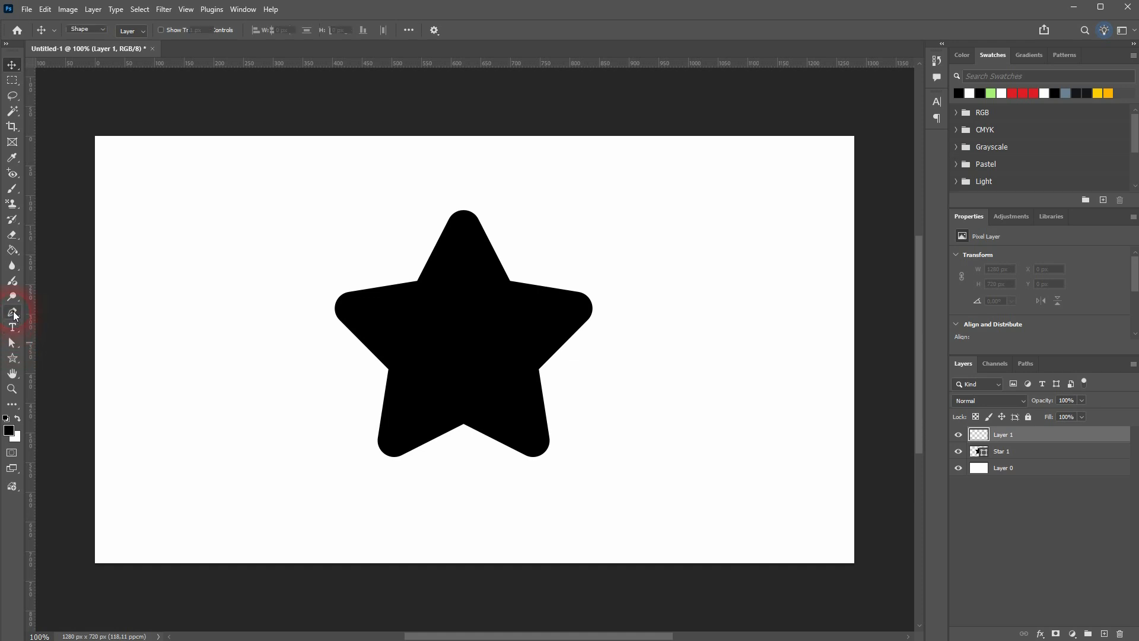
left_click(67, 312)
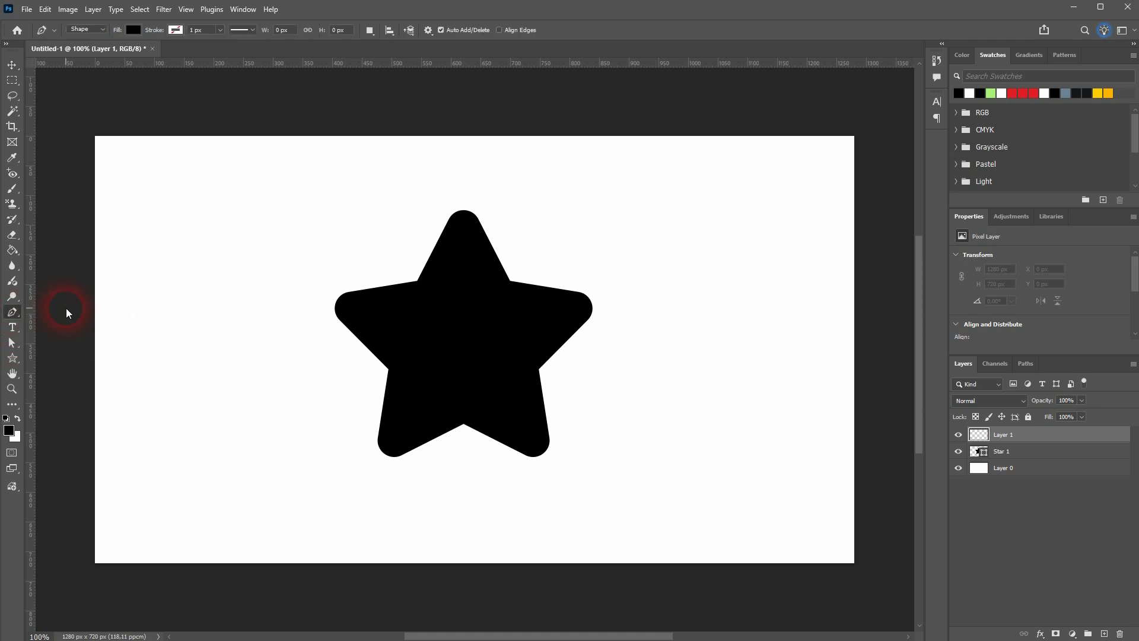
left_click(134, 31)
left_click(90, 93)
left_click(446, 339)
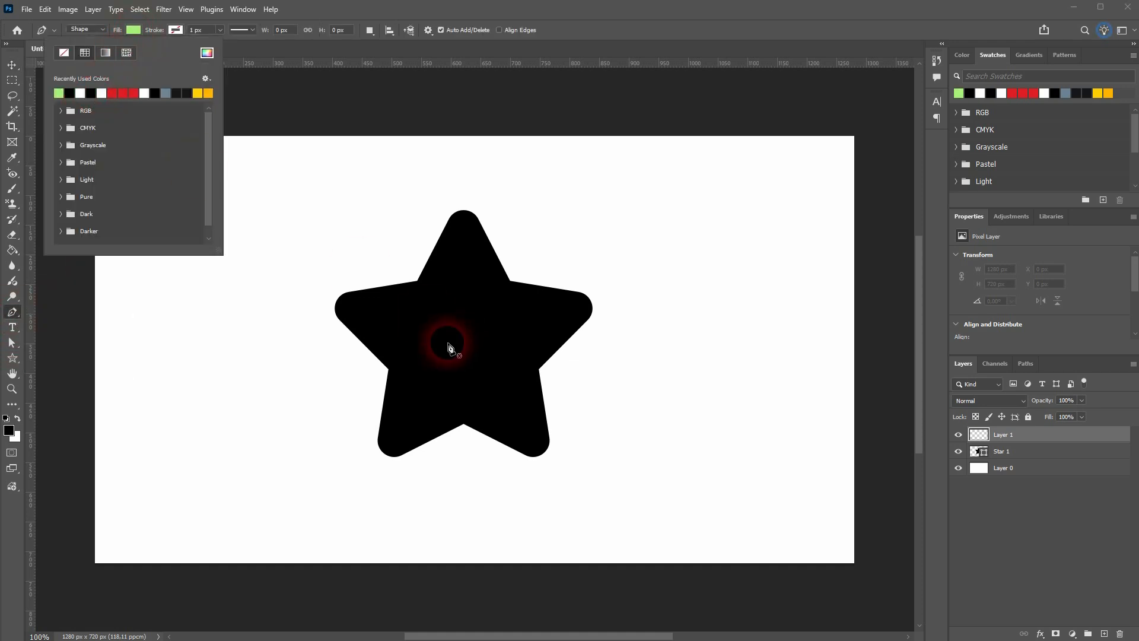
Trace the black star with a ten-point straight-edged Pen shape, placing anchor points at its five inner corners and five tips.
left_click(389, 371)
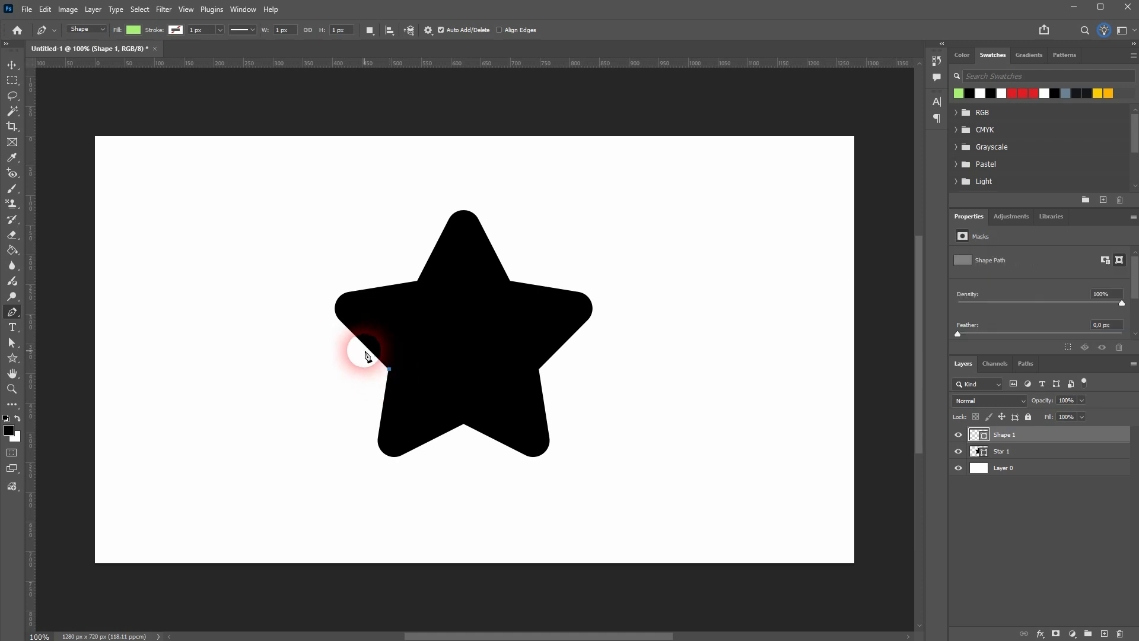
left_click(331, 305)
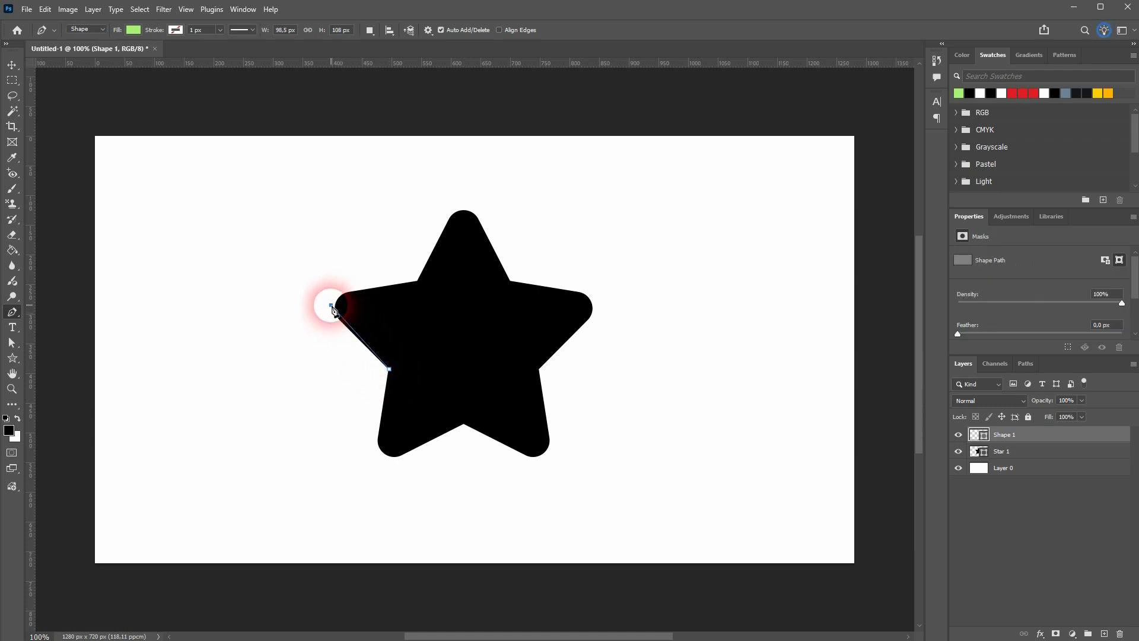
left_click(418, 284)
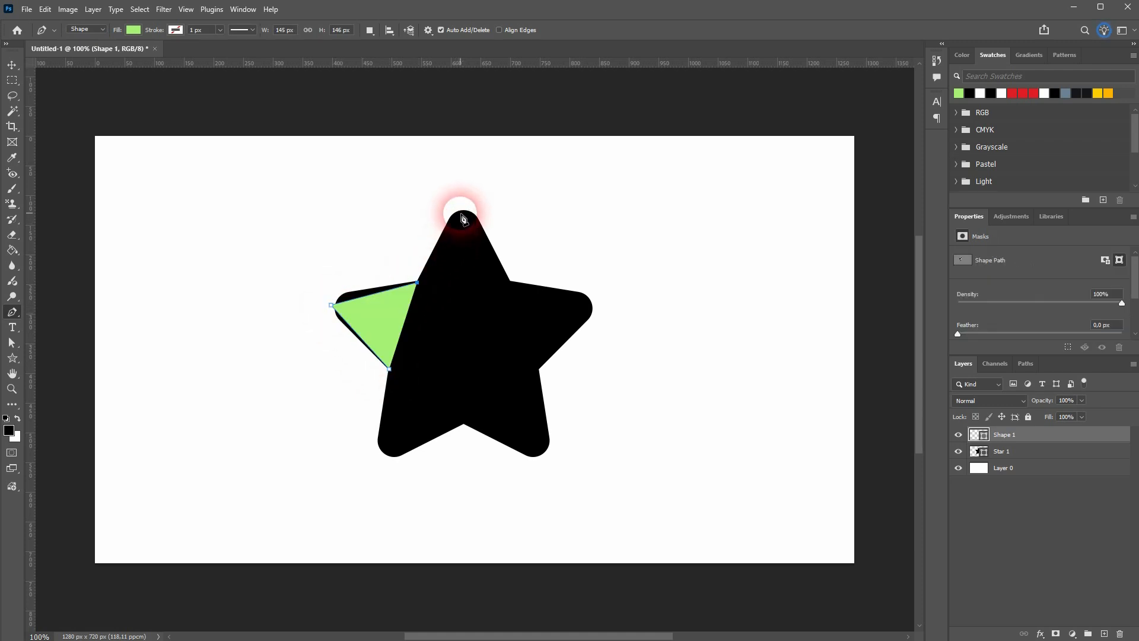
left_click(465, 213)
left_click(509, 281)
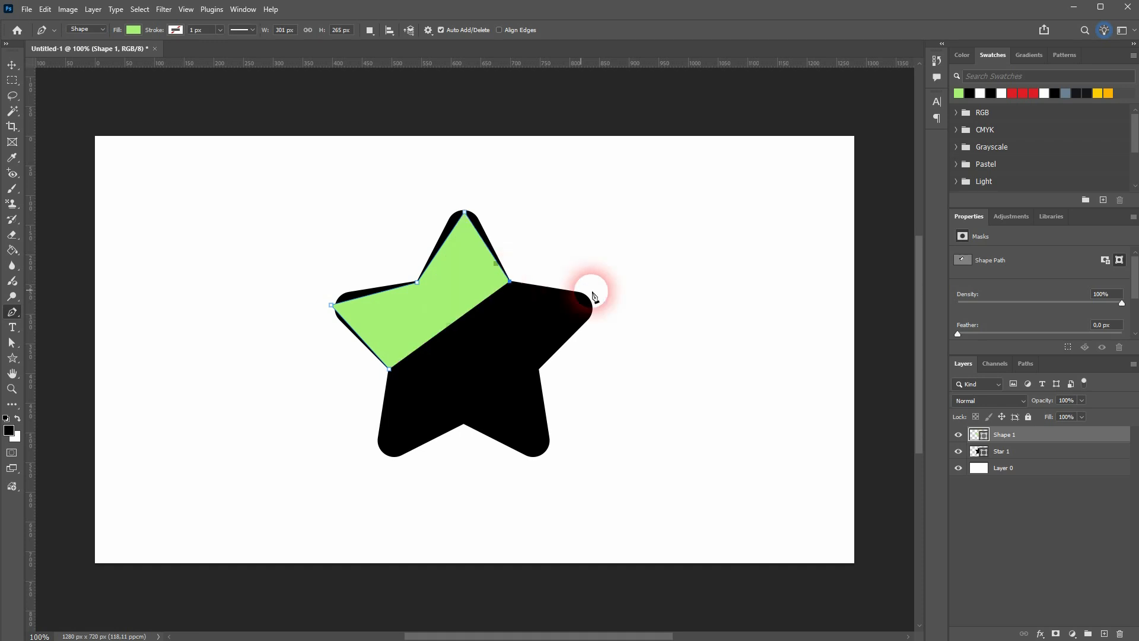
left_click(591, 304)
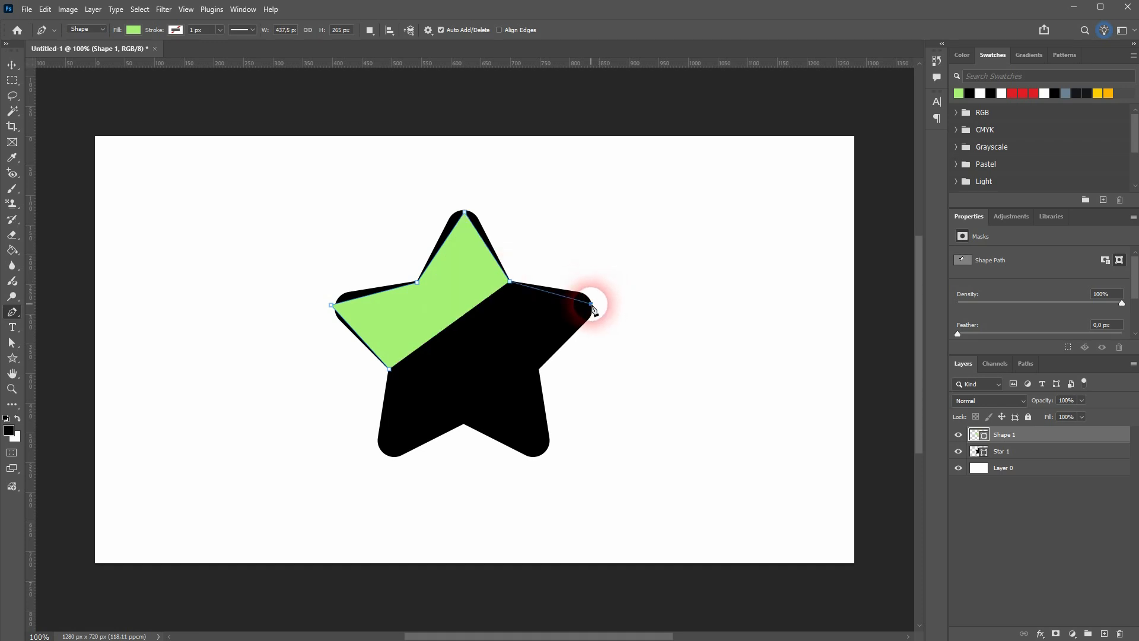
left_click(539, 369)
left_click(544, 451)
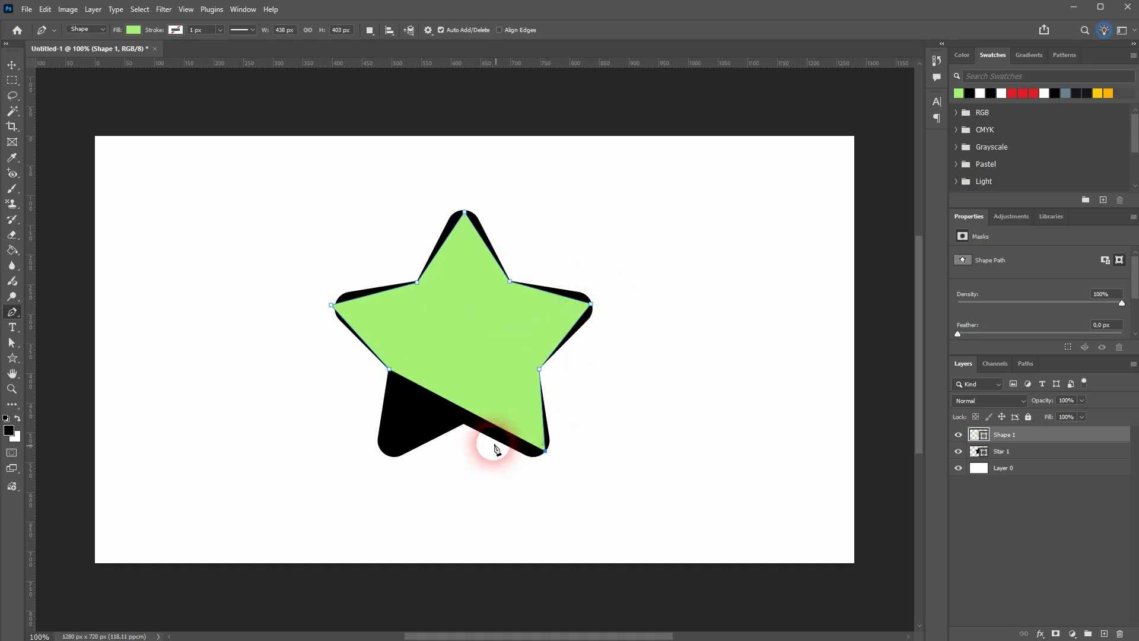
left_click(466, 424)
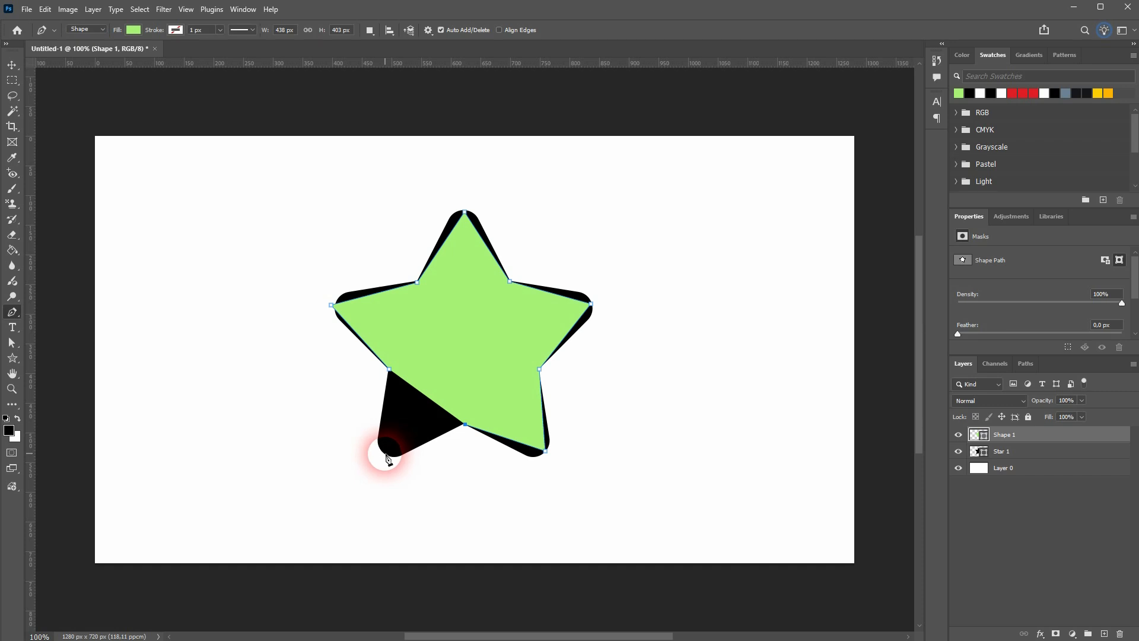
left_click(386, 453)
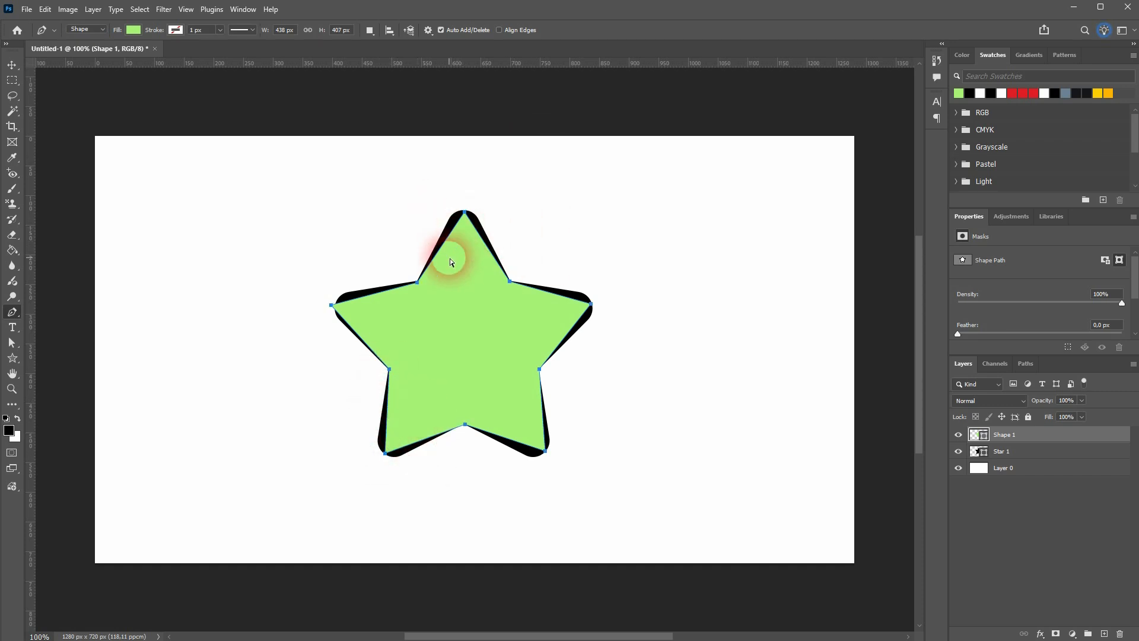
Add an anchor point near the left tip, and use Direct Selection to fit both tip anchors to the ends of the rounded corner.
scroll(449, 261, "up", 5)
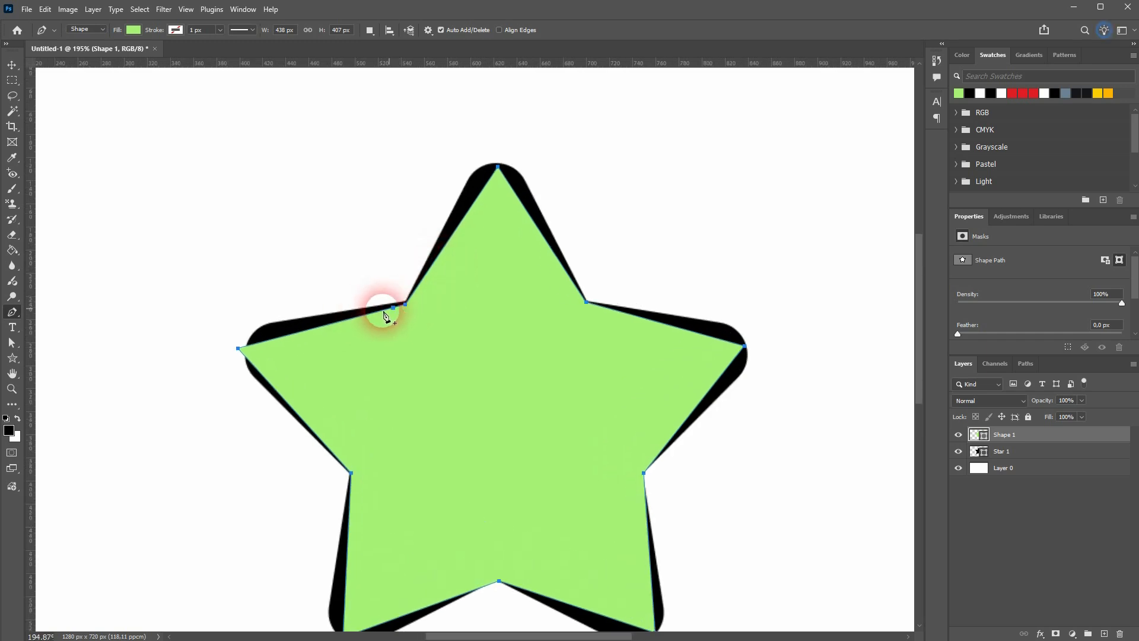
left_click(273, 341)
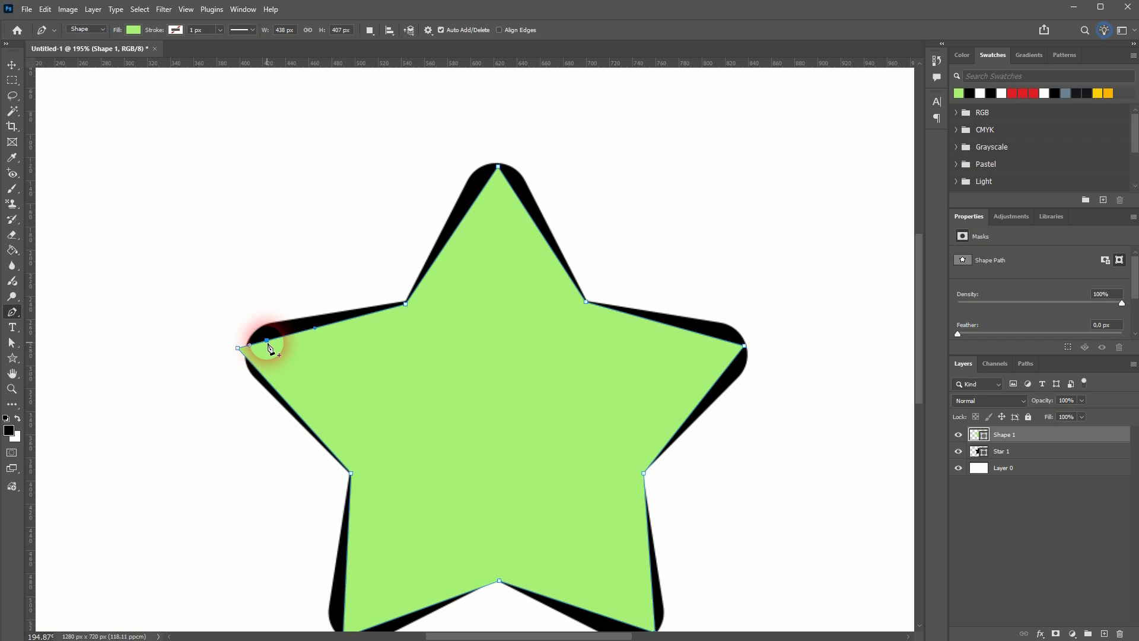
left_click(482, 190)
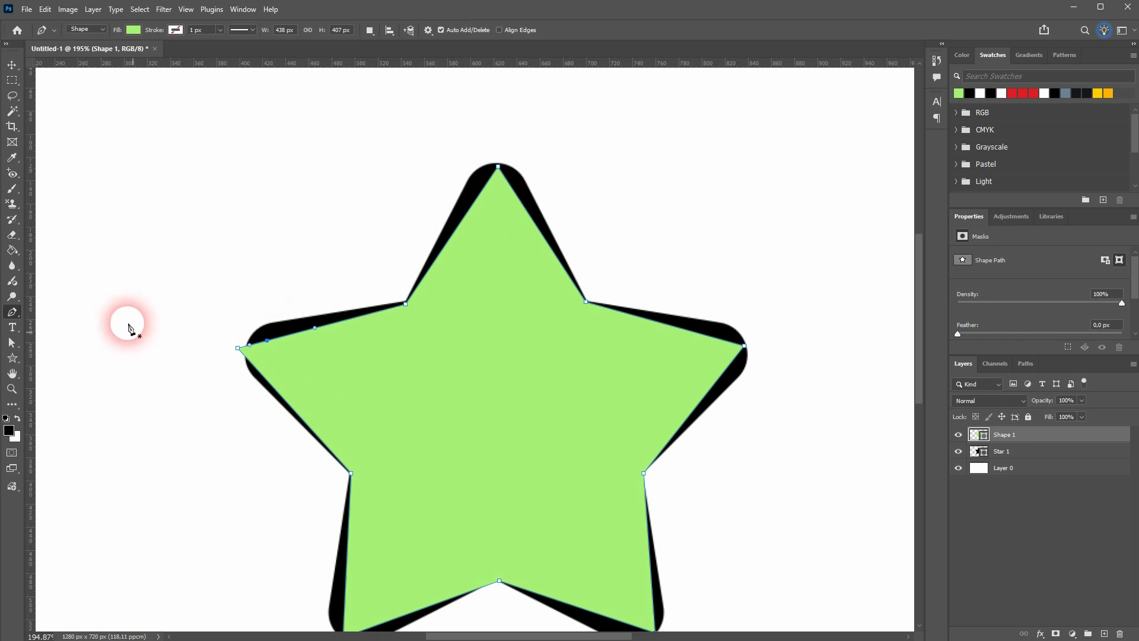
left_click(12, 344)
left_click(273, 372)
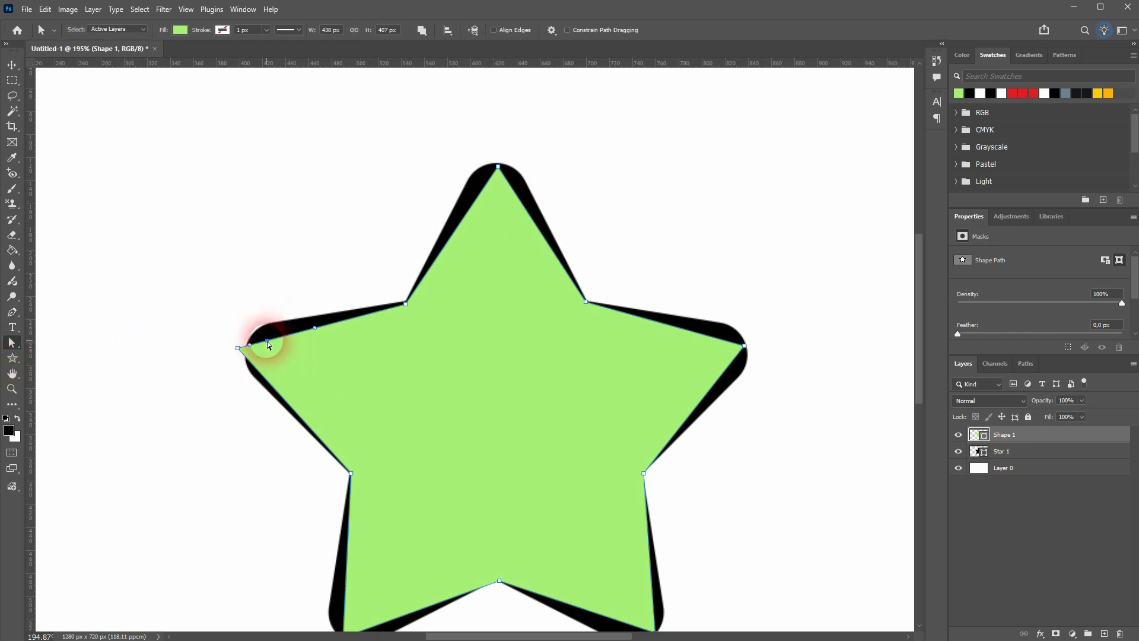
left_click_drag(267, 340, 250, 377)
left_click(238, 349)
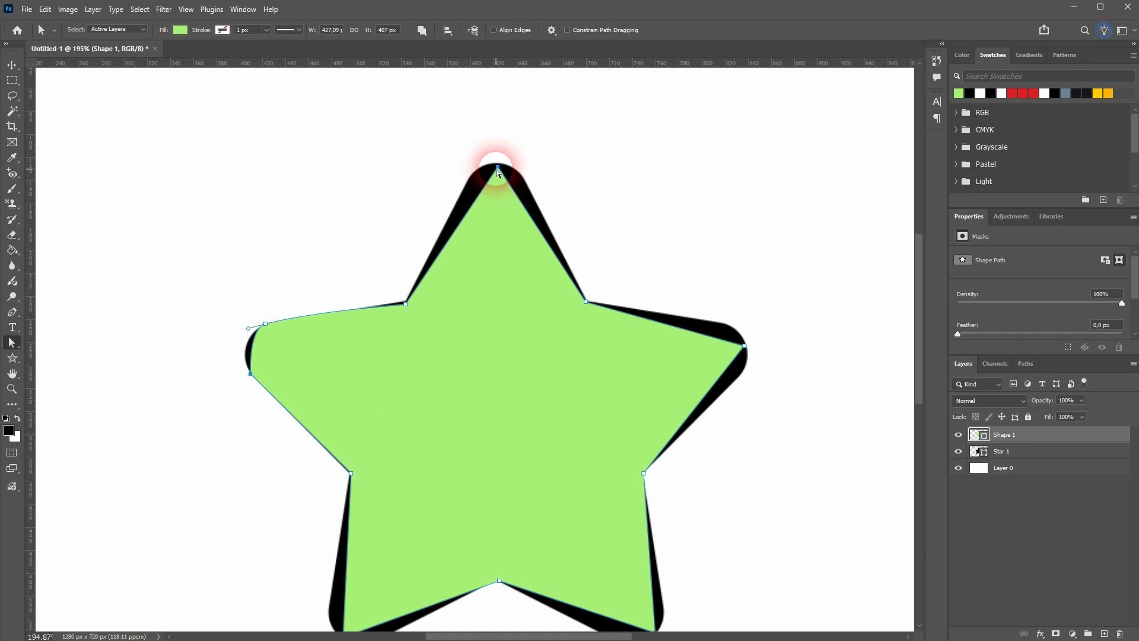
Move the top, right, lower-right and lower-left tip anchors to one end of each rounded corner, and align the upper-left inner corner.
left_click_drag(497, 172, 473, 175)
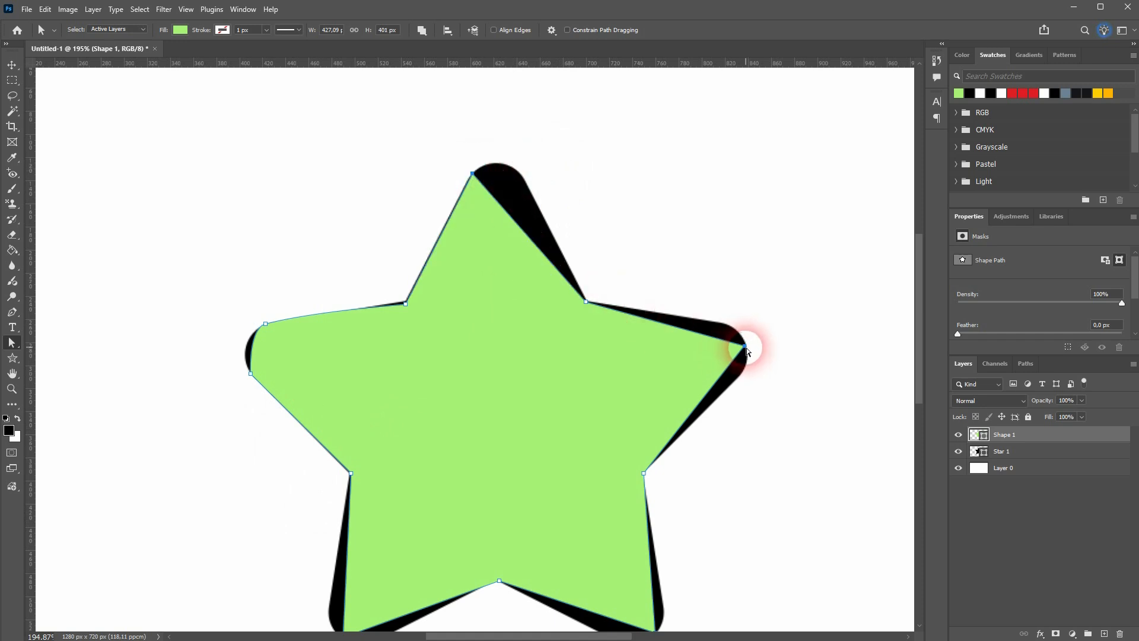
mouse_move(747, 351)
left_mouse_down()
mouse_move(730, 328)
mouse_move(734, 338)
left_mouse_up()
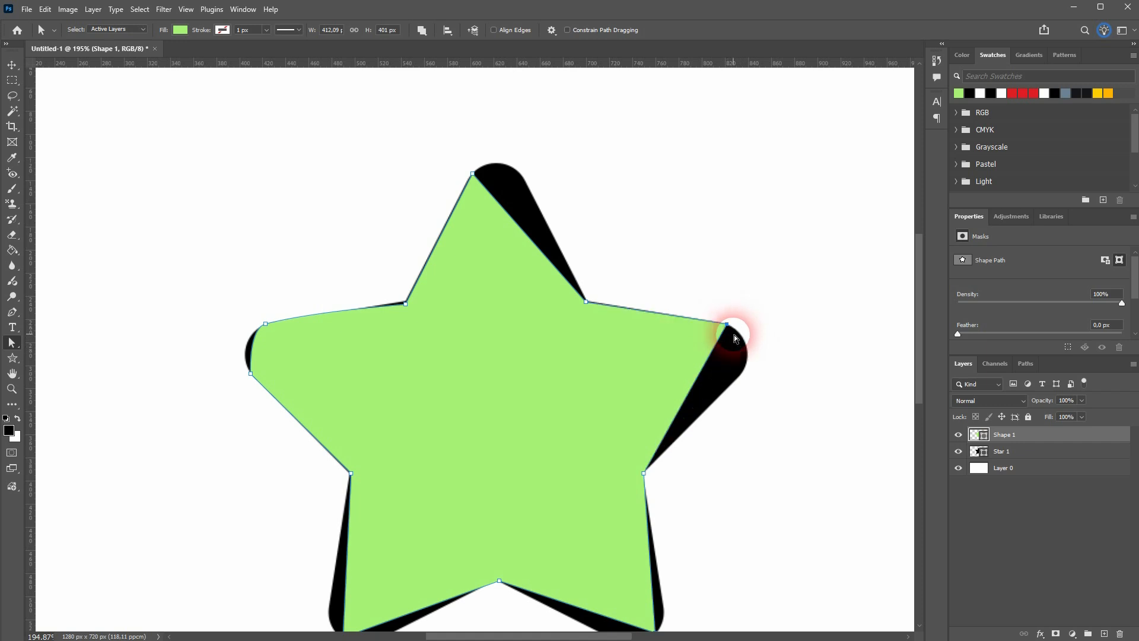
scroll(688, 527, "down", 2)
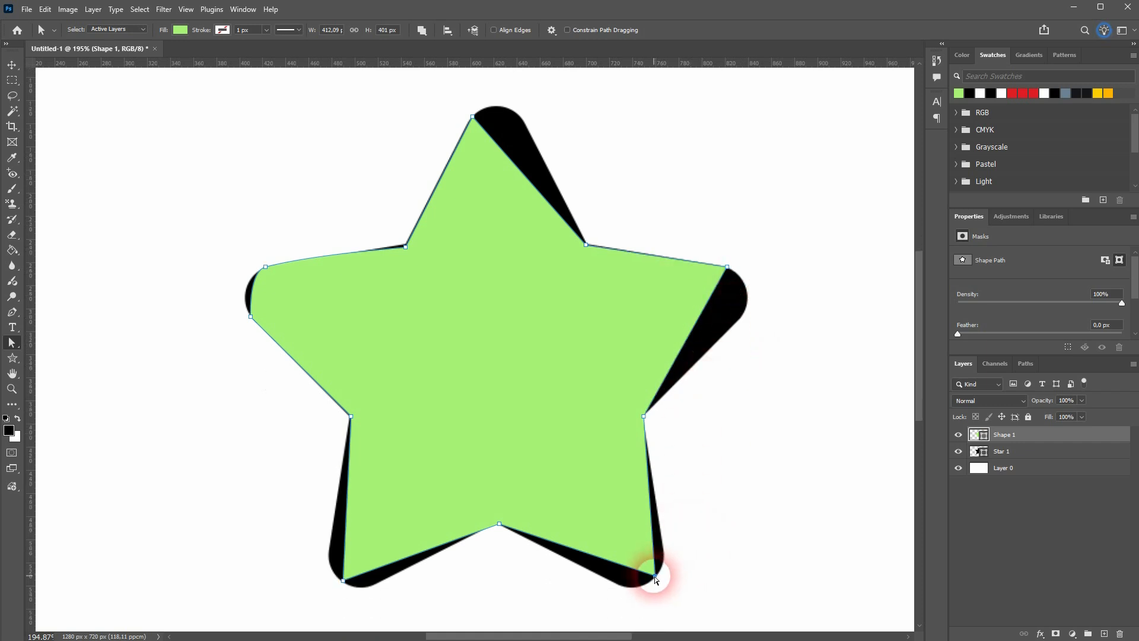
left_click_drag(655, 579, 663, 560)
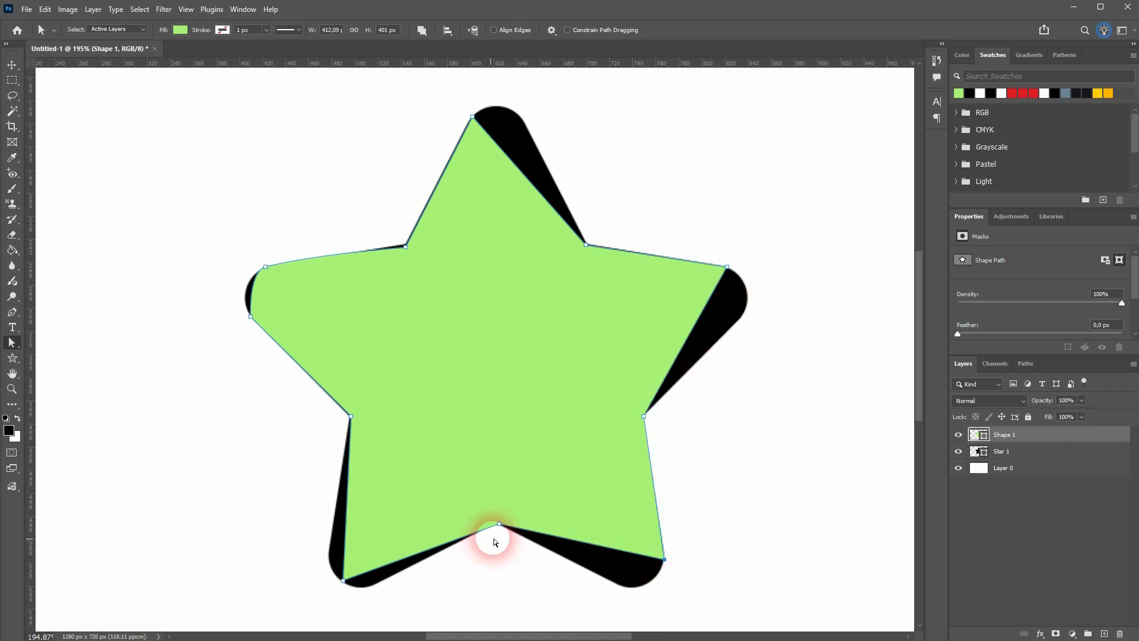
left_click_drag(346, 585, 380, 583)
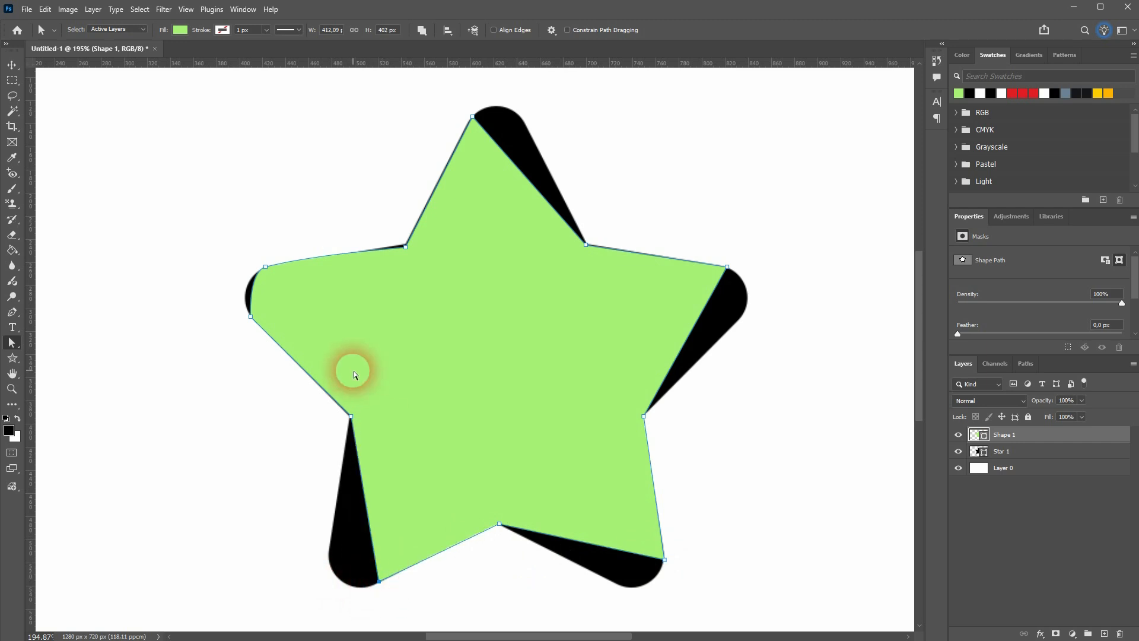
left_click_drag(404, 247, 405, 244)
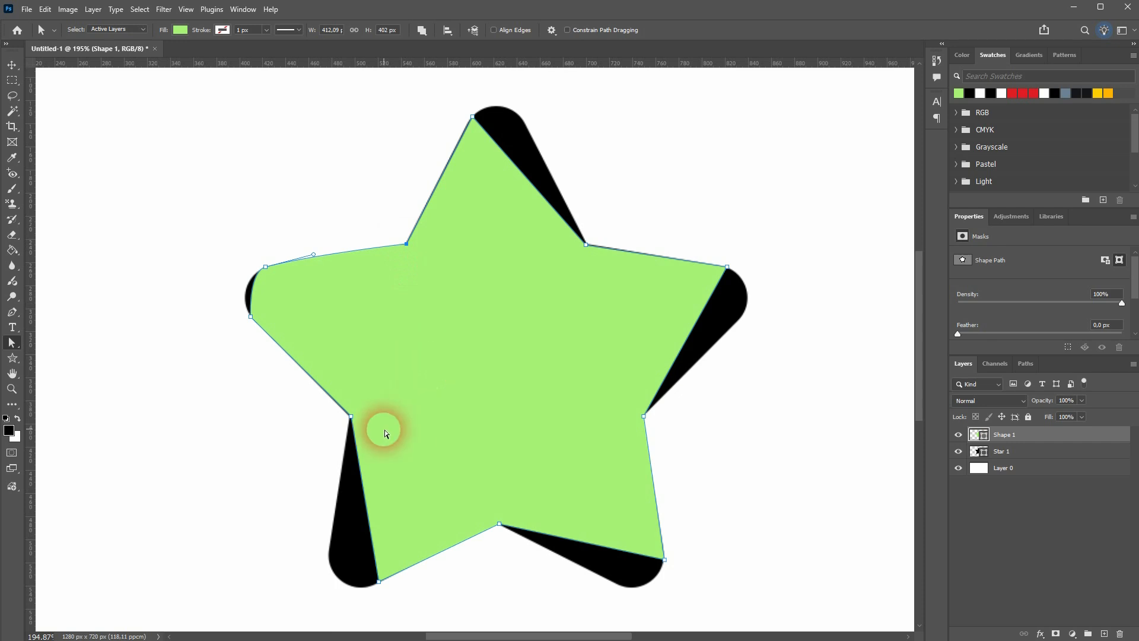
Add one anchor point beside each of the lower-left, lower-right, right and top tips with the Add Anchor Point Tool.
right_click(12, 343)
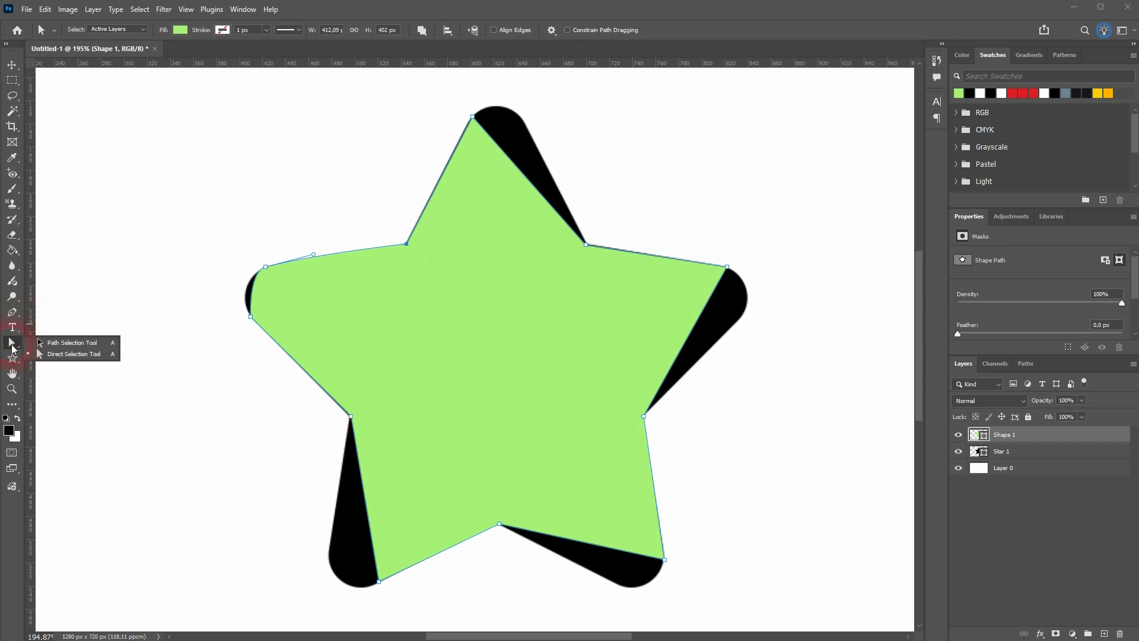
right_click(13, 313)
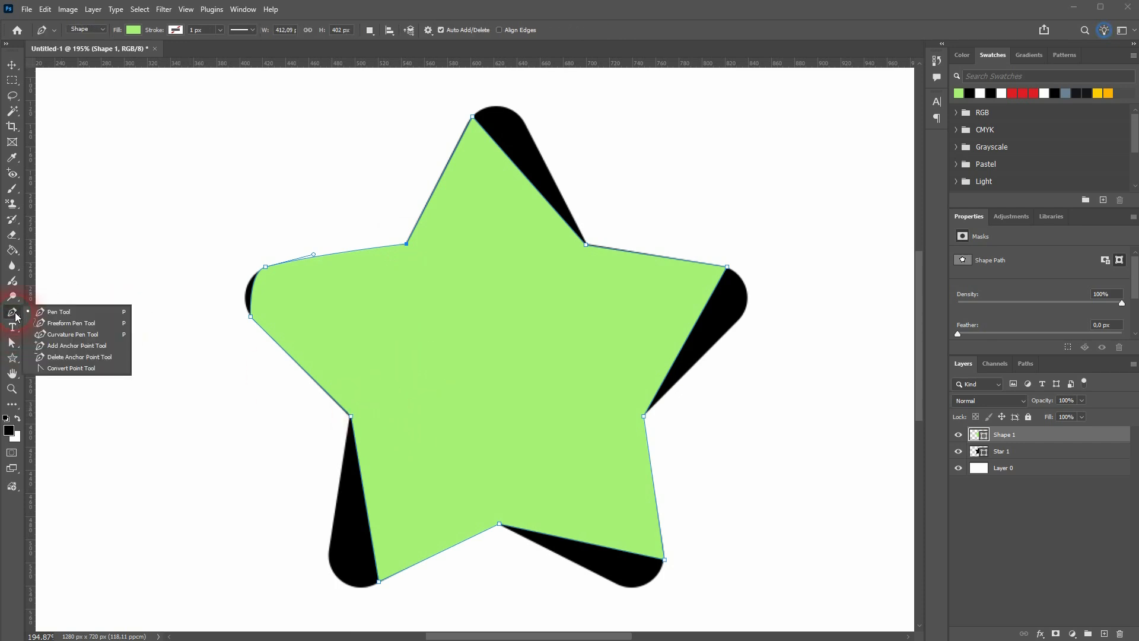
left_click(71, 346)
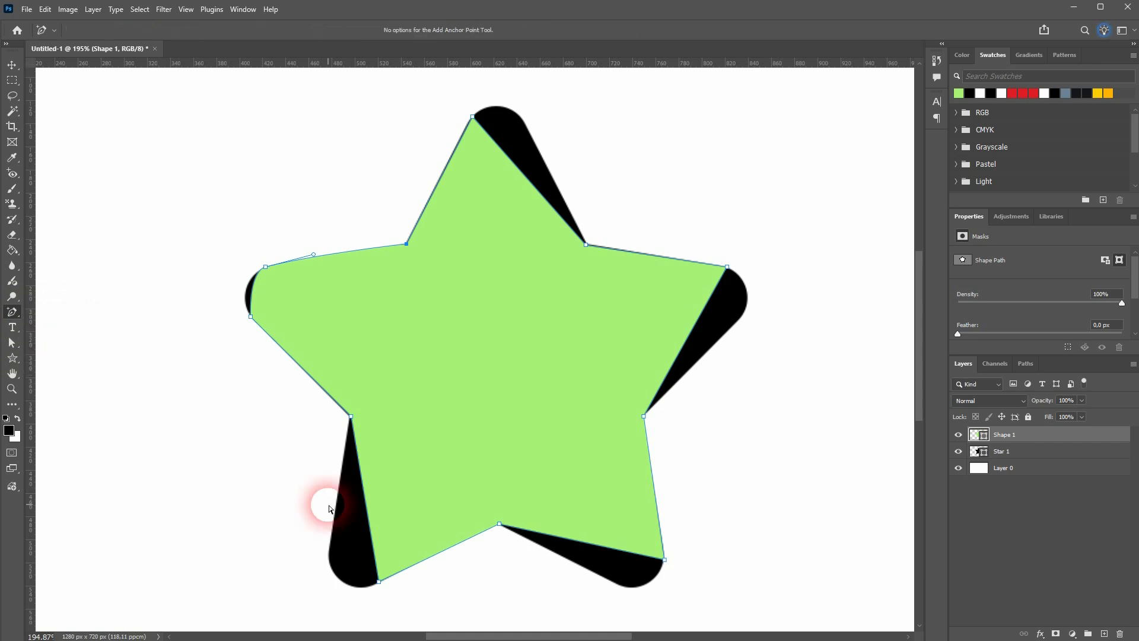
left_click(373, 545)
left_click(618, 551)
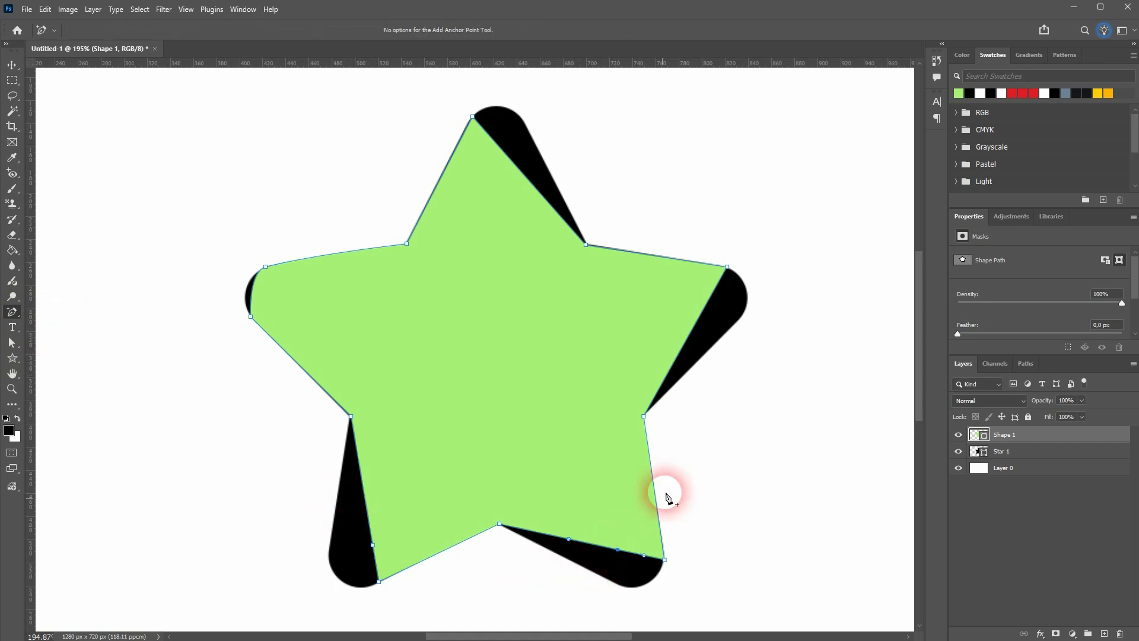
left_click(703, 308)
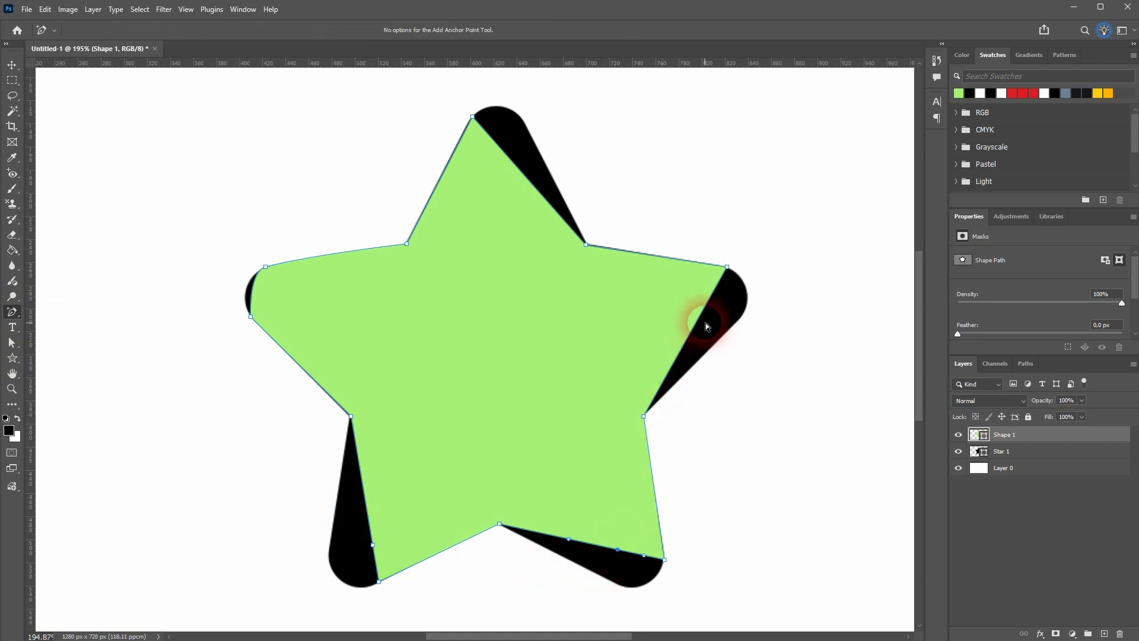
left_click(505, 153)
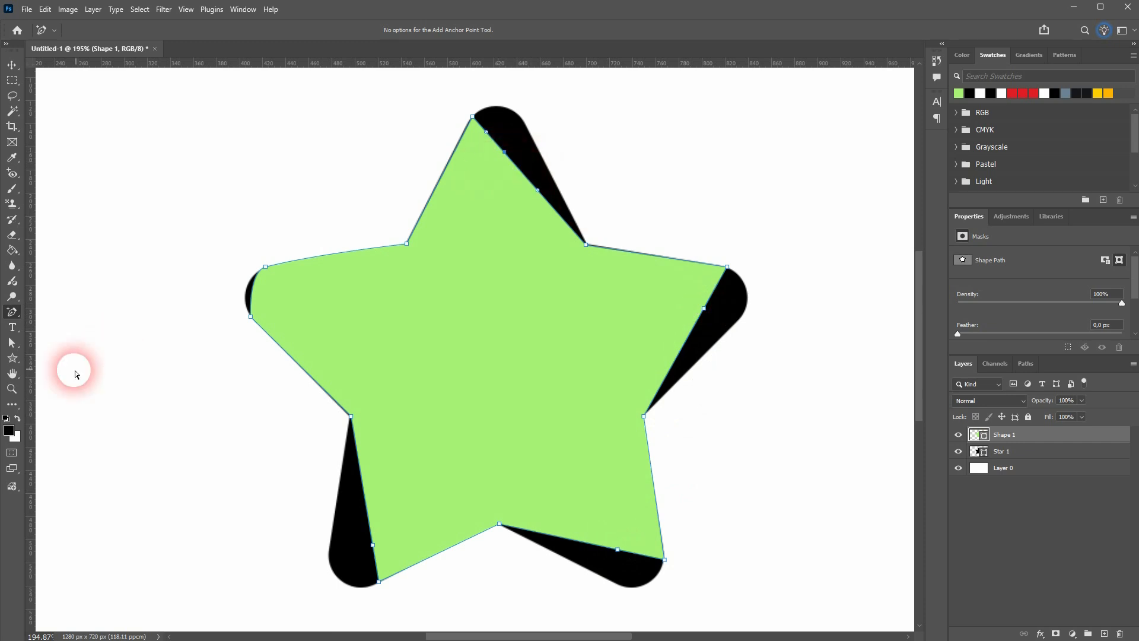
Move the new top-tip anchor to the right end of its rounded corner and adjust its lower handle to straighten the edge.
left_click(12, 343)
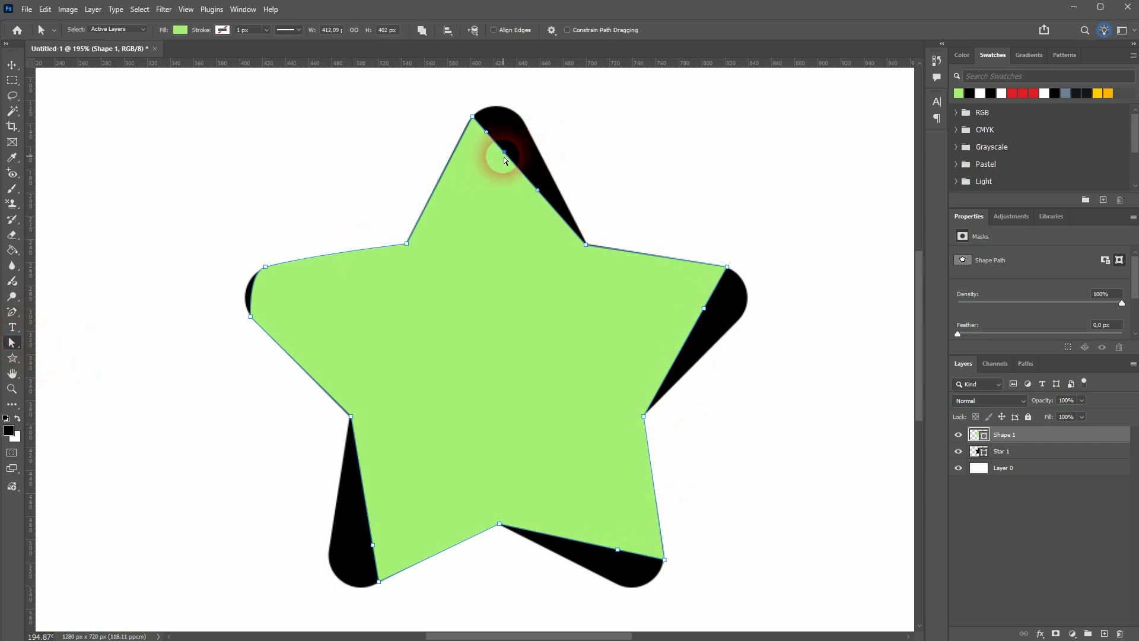
left_click_drag(504, 151, 522, 121)
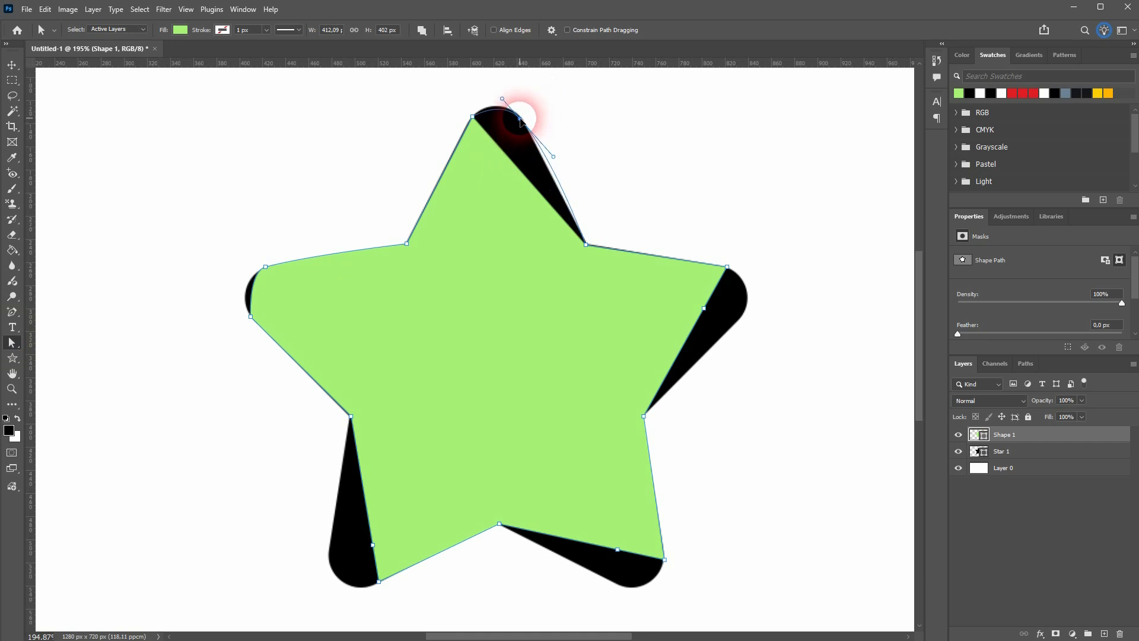
left_click_drag(520, 120, 523, 120)
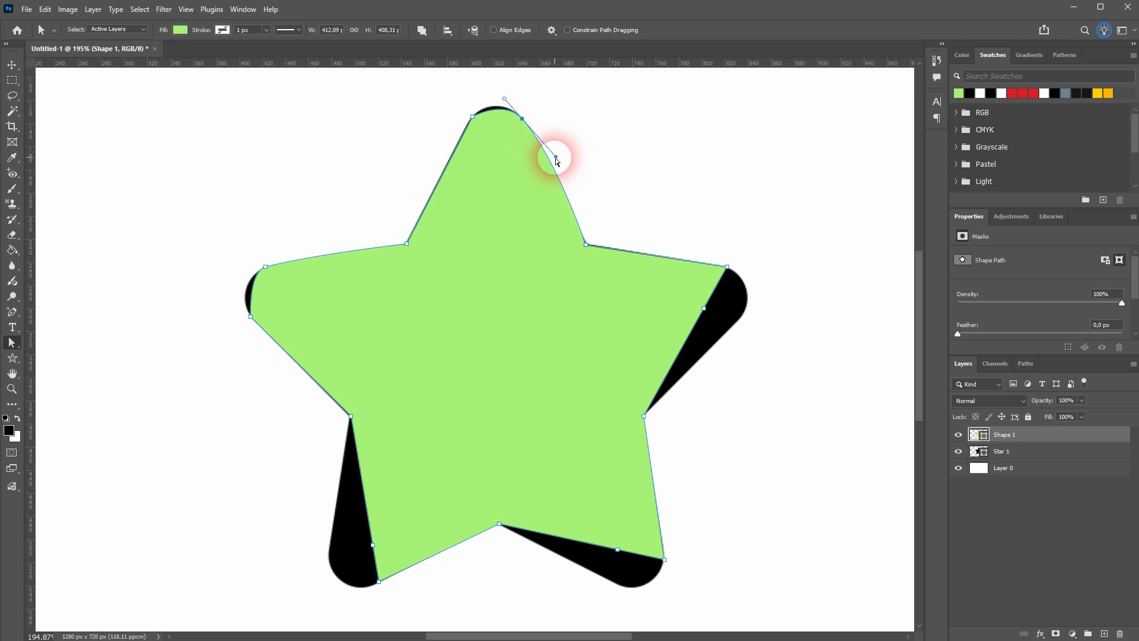
left_click_drag(555, 157, 545, 163)
Move the added right, lower-right and lower-left anchors to the black star's rounded corners, and adjust their handles to follow its straight edges.
left_click_drag(706, 310, 744, 320)
left_click_drag(714, 360, 698, 360)
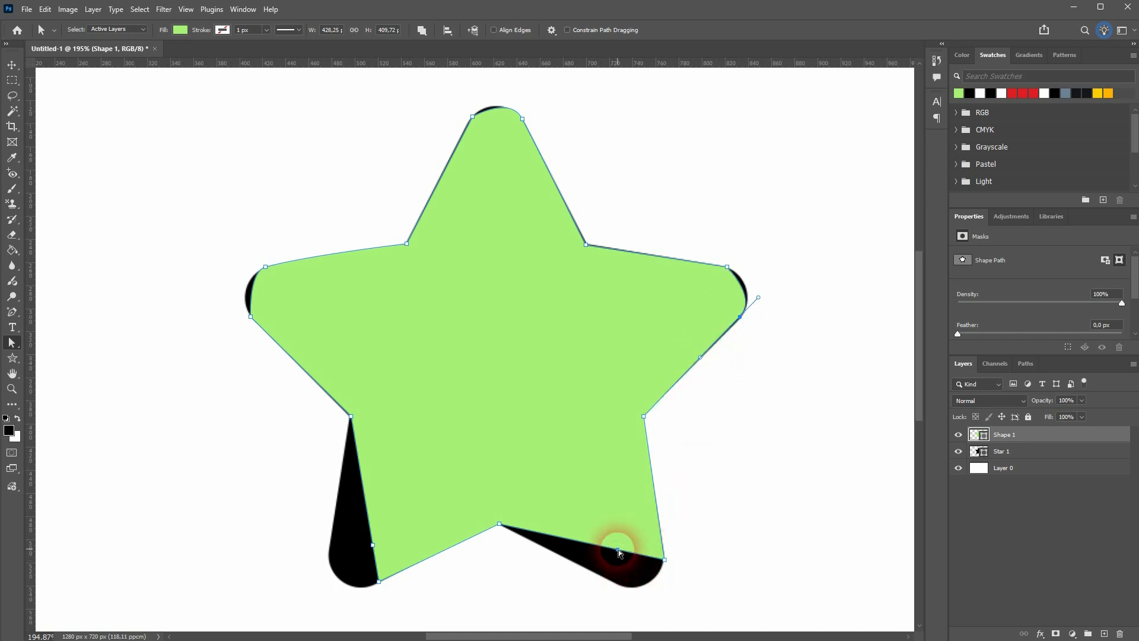
left_click_drag(618, 549, 567, 563)
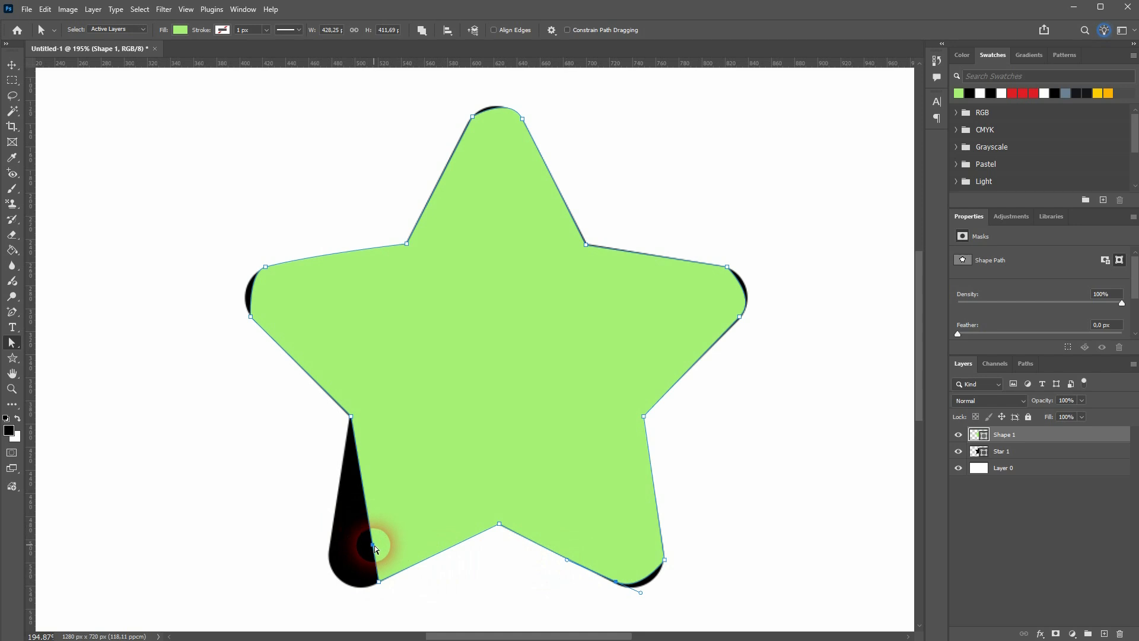
left_click_drag(375, 547, 332, 552)
left_click_drag(331, 535, 342, 479)
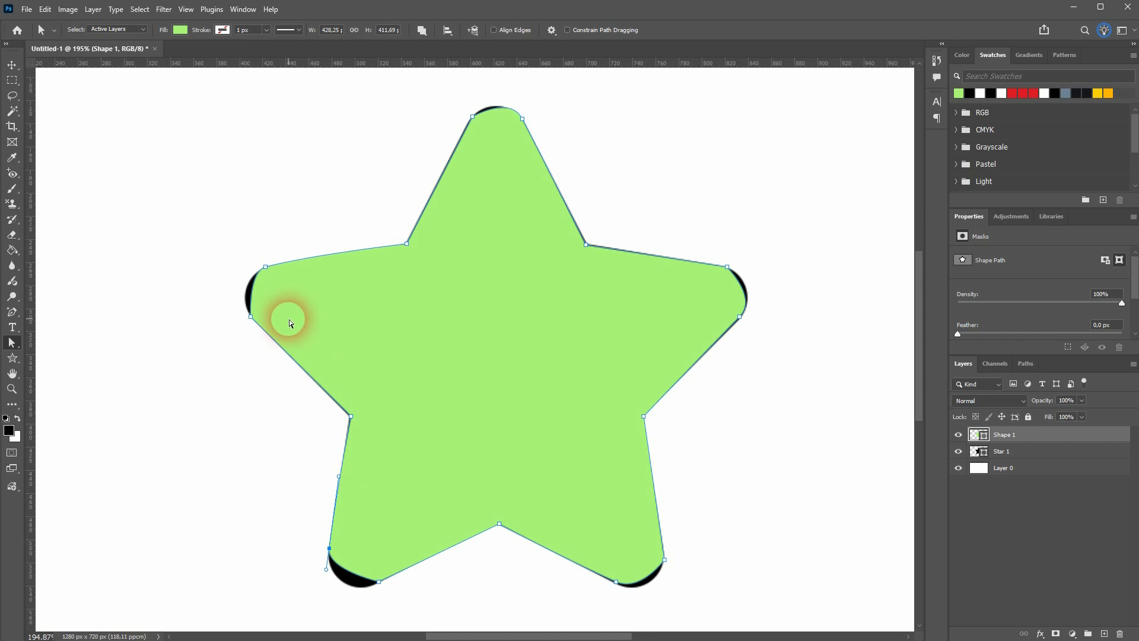
Round all five tips of the green star with the Curvature Pen Tool, placing a curve point on each tip along the black outline.
left_click(13, 310)
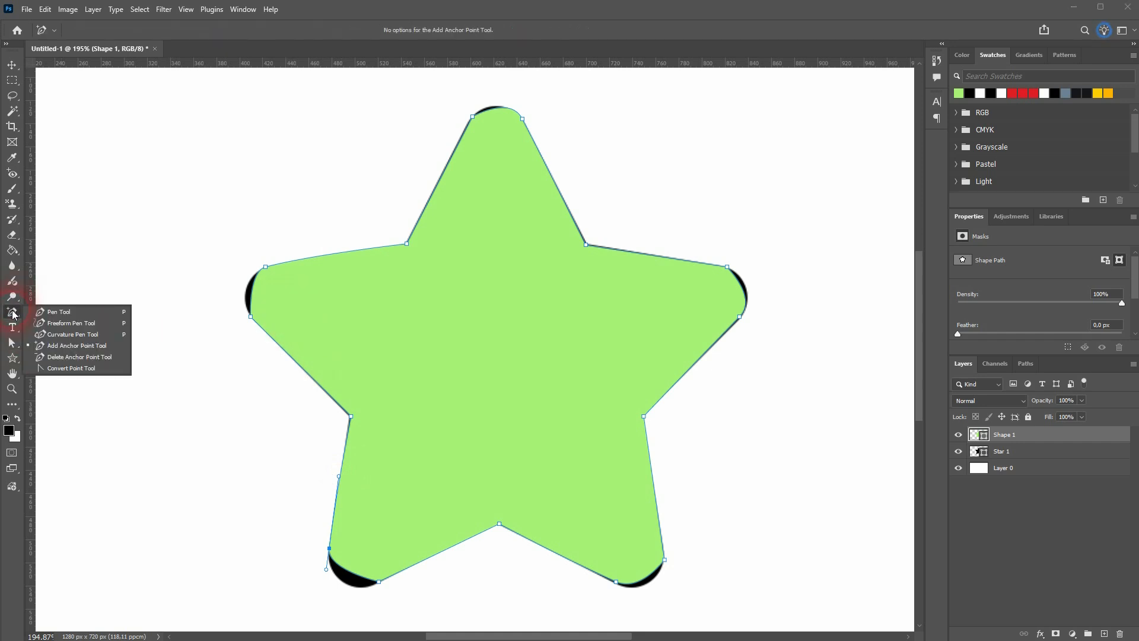
left_click(67, 339)
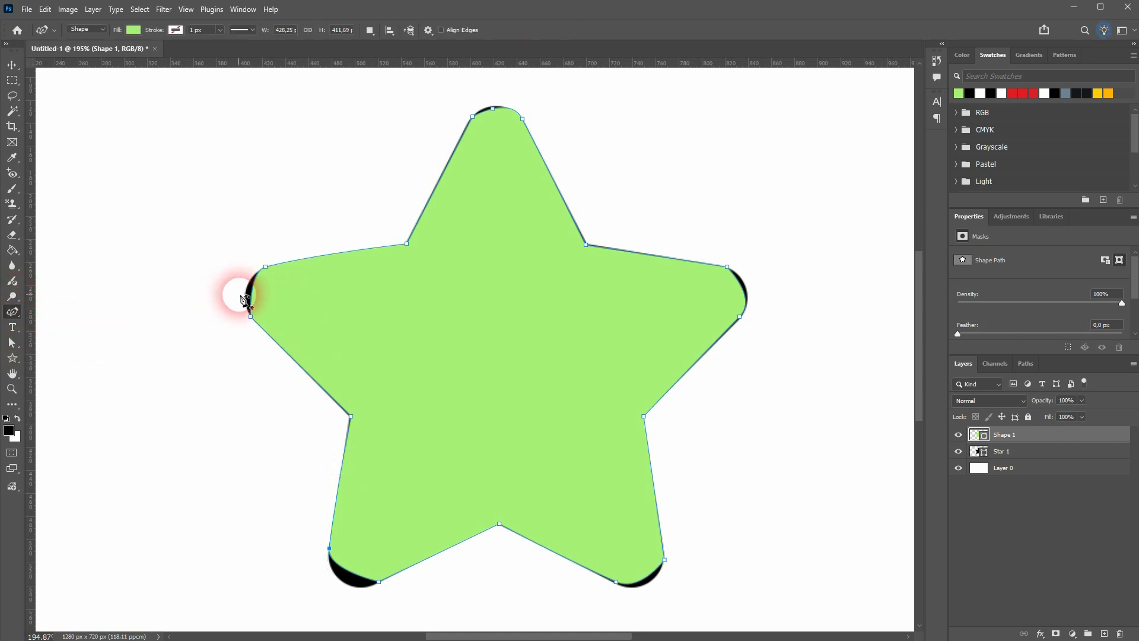
left_click(245, 293)
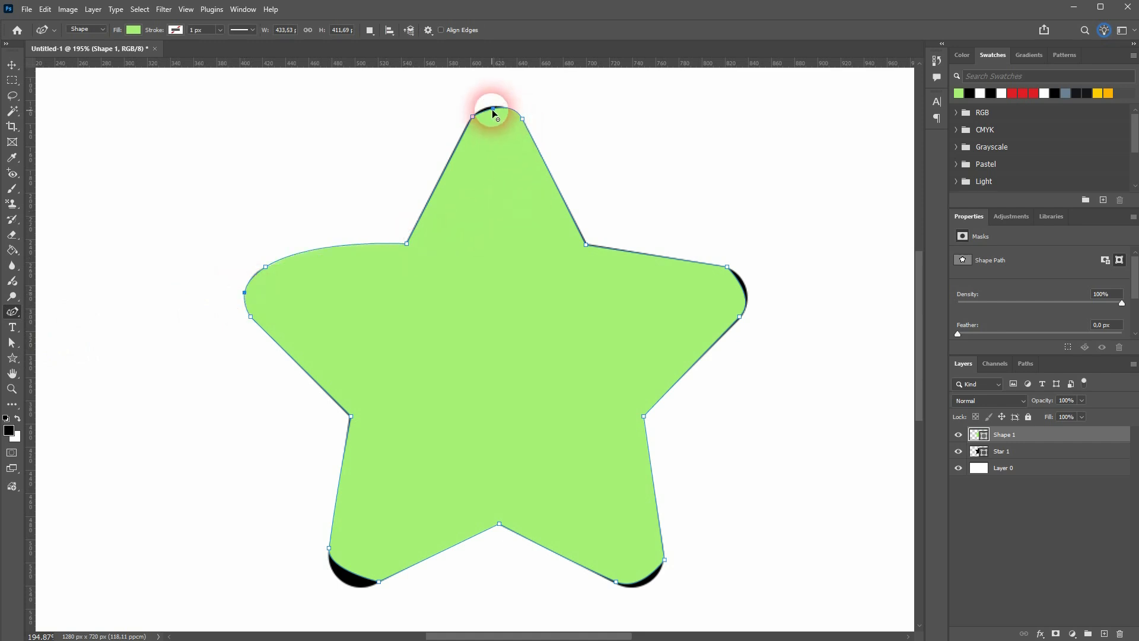
left_click_drag(493, 112, 492, 109)
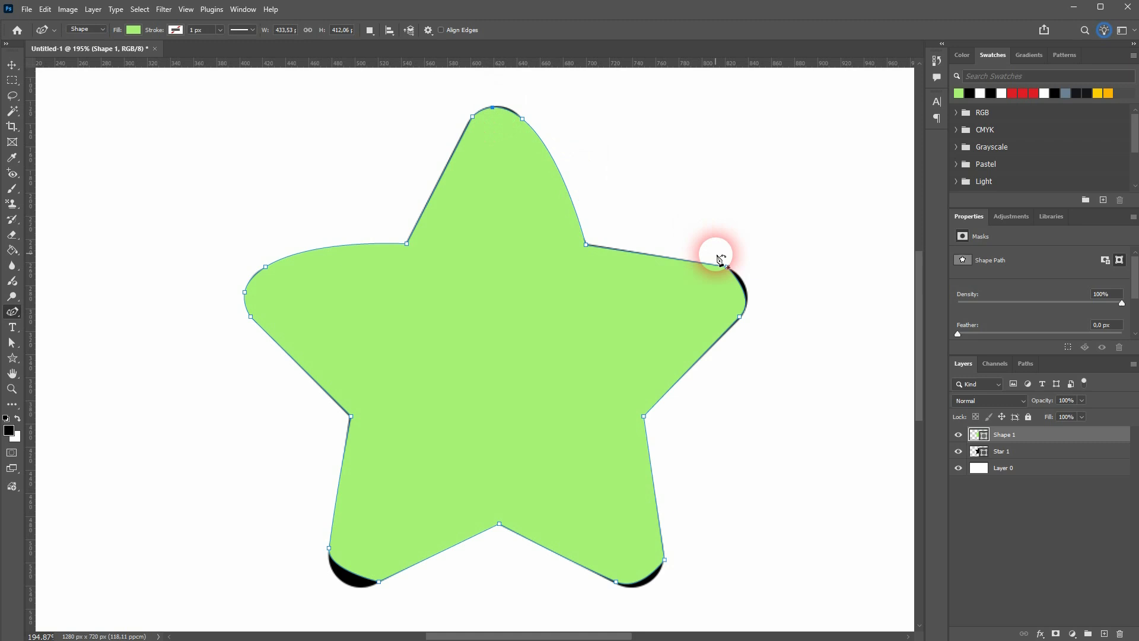
left_click(742, 287)
left_click_drag(742, 287, 746, 288)
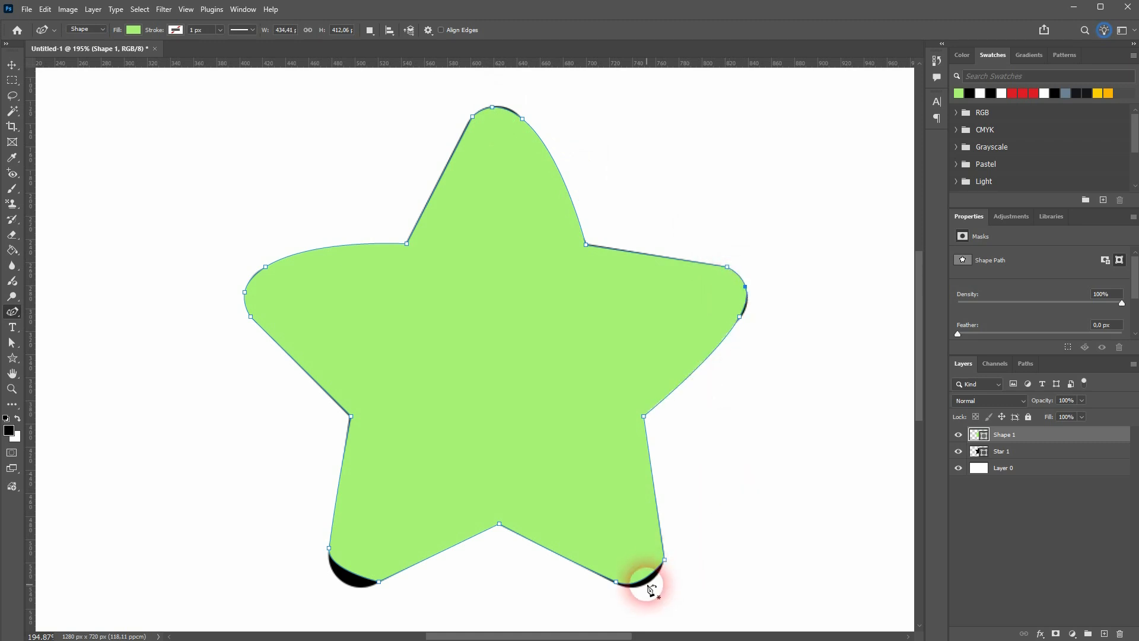
left_click_drag(648, 580, 649, 582)
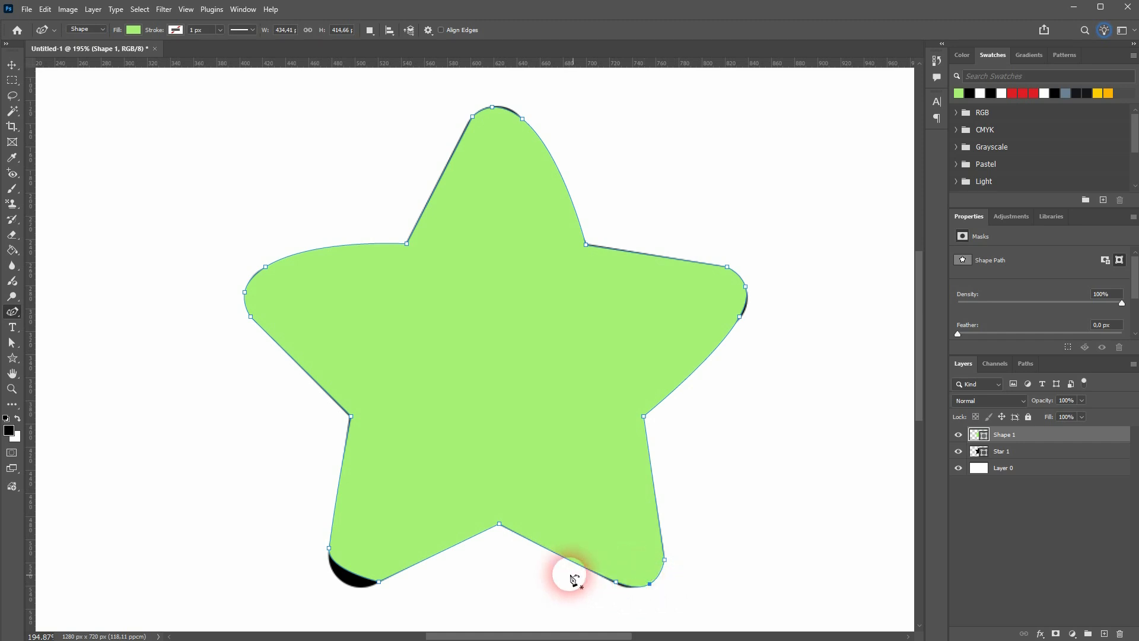
left_click_drag(346, 581, 346, 585)
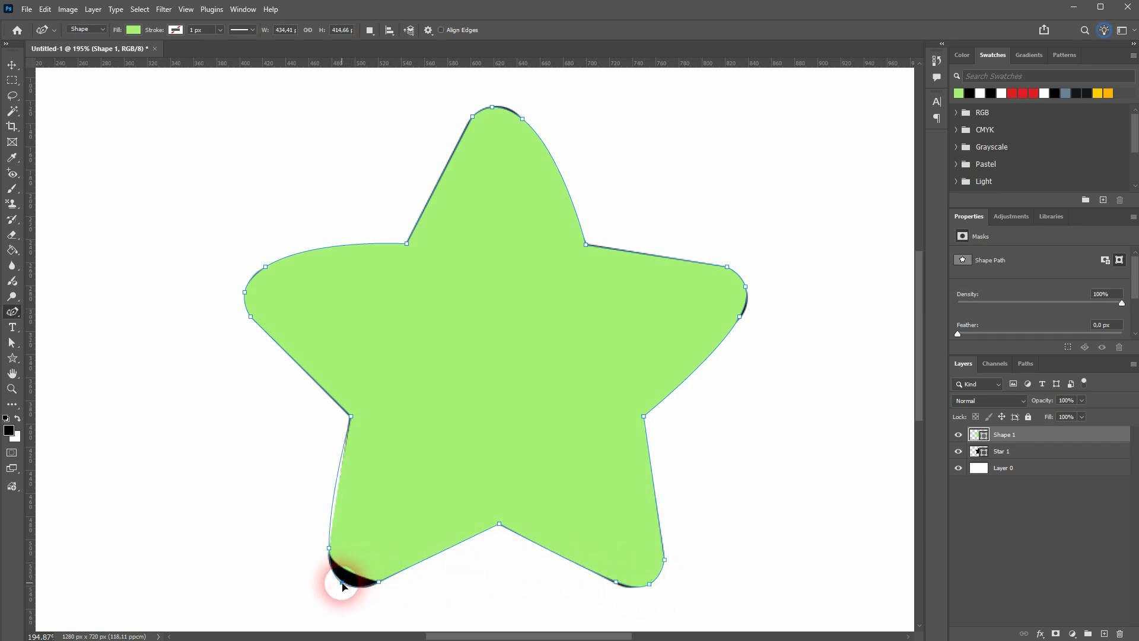
left_click_drag(343, 582, 344, 582)
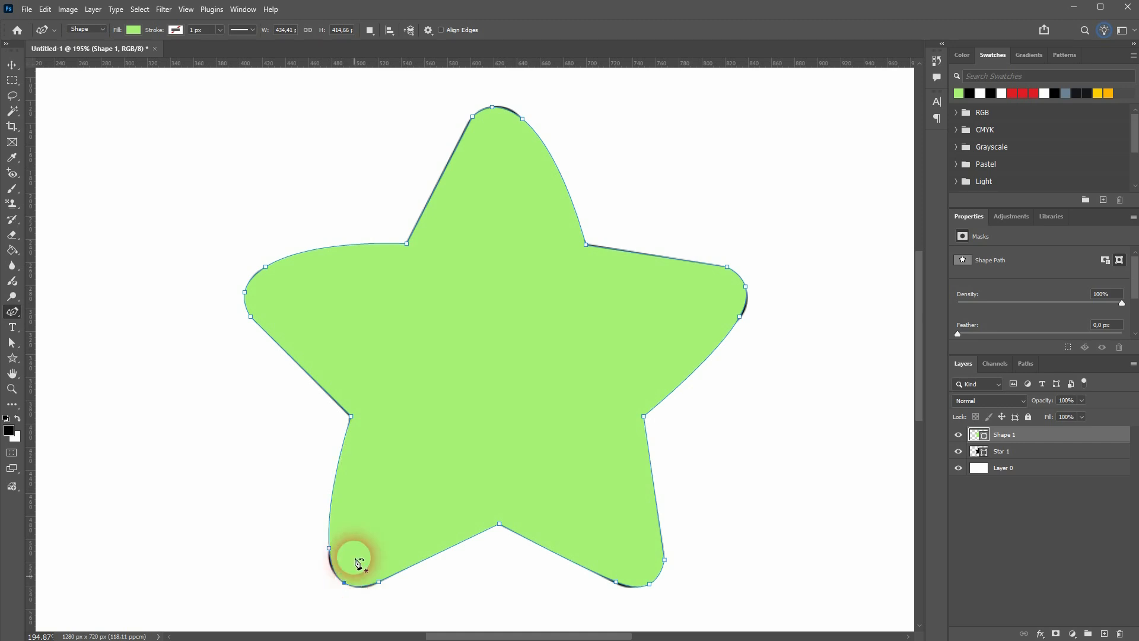
Adjust the handles of the lower-left, left and top tip anchors so their bulging edges follow the black star's straight sides.
left_click(13, 343)
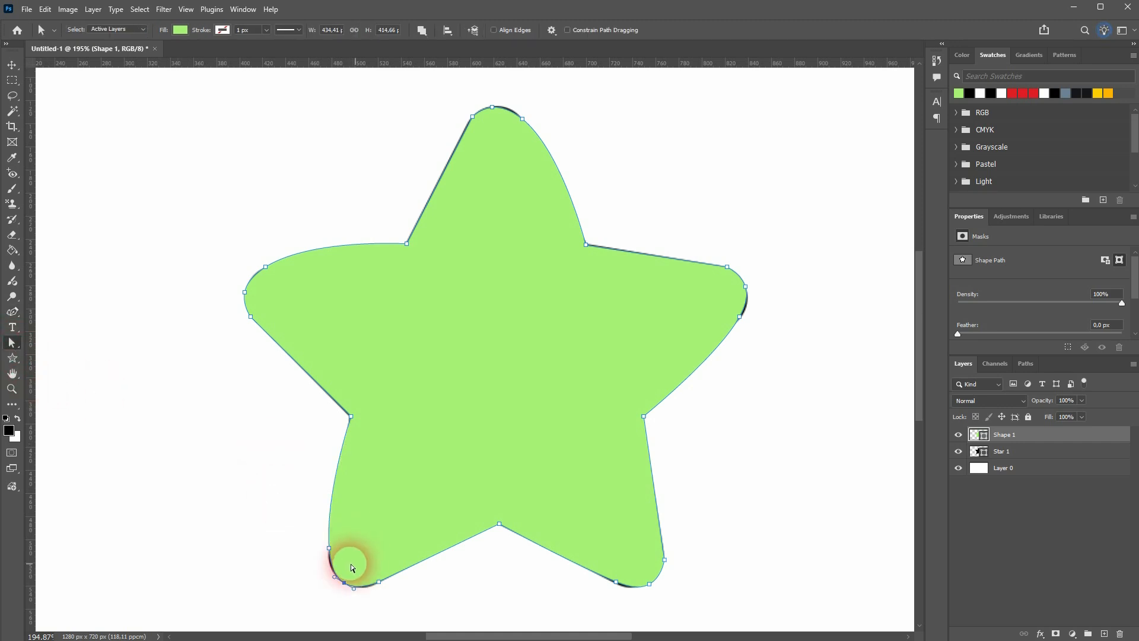
left_click_drag(326, 546, 338, 496)
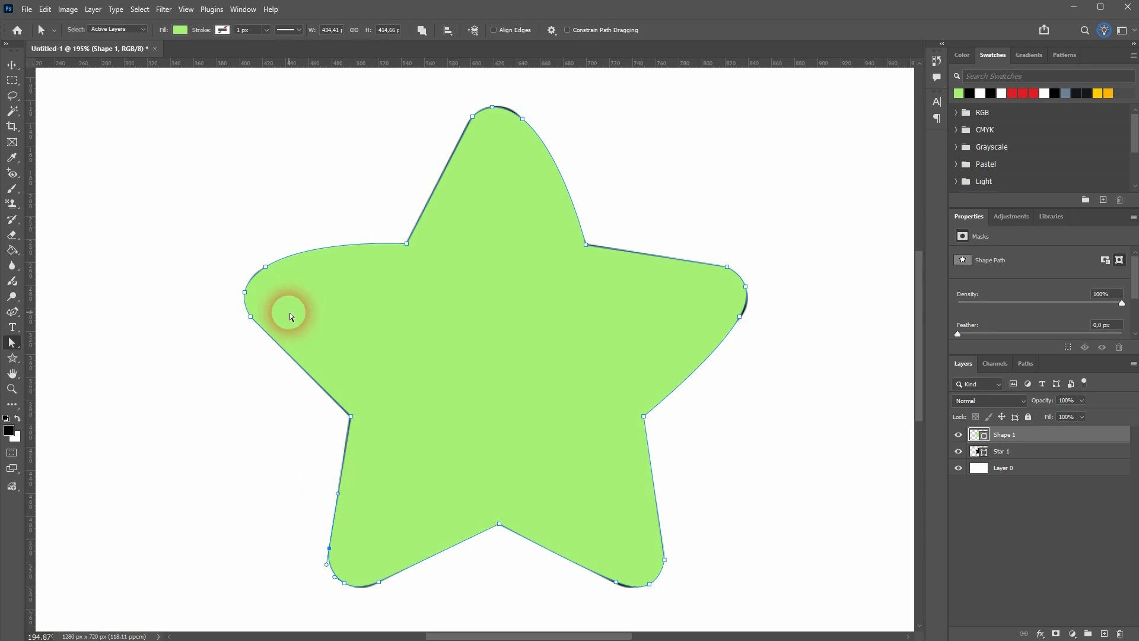
left_click(266, 266)
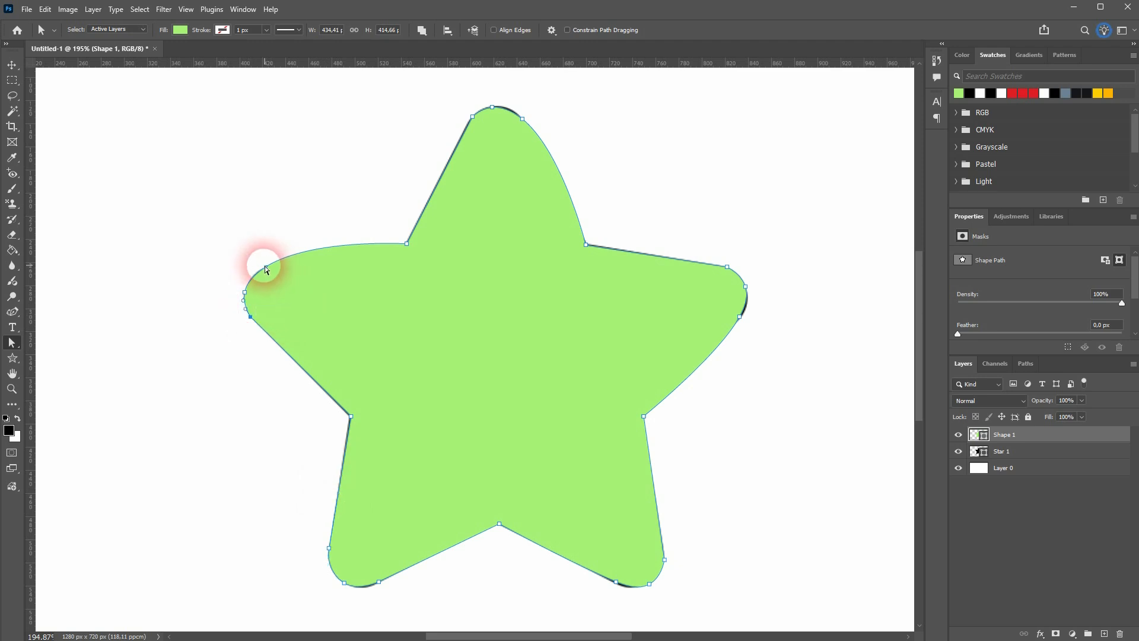
left_click_drag(266, 266, 338, 256)
left_click(472, 116)
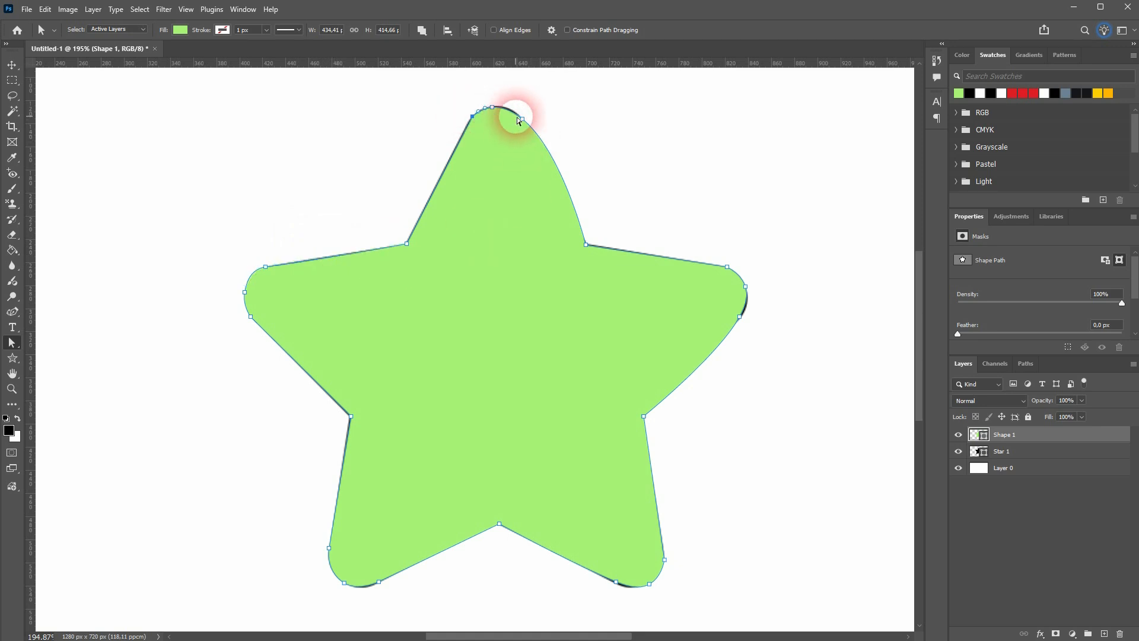
left_click_drag(524, 119, 546, 165)
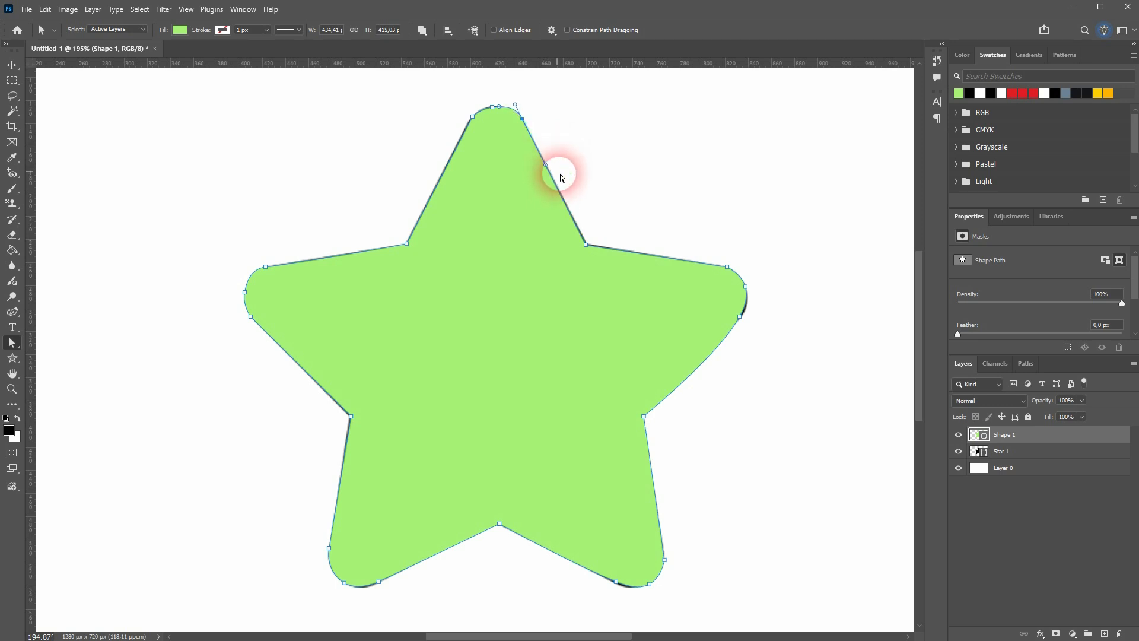
Adjust the right tip's lower handle to straighten its edge, and select the inner anchors of the two bottom tips to check their handles.
left_click(739, 318)
left_click_drag(740, 322, 699, 359)
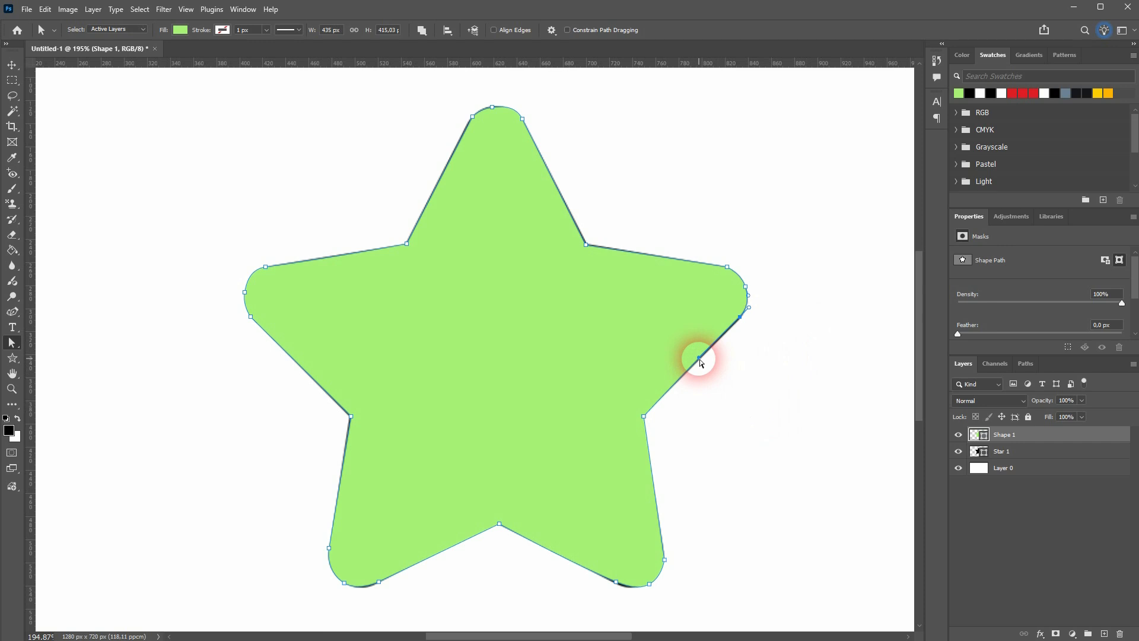
left_click_drag(700, 360, 701, 364)
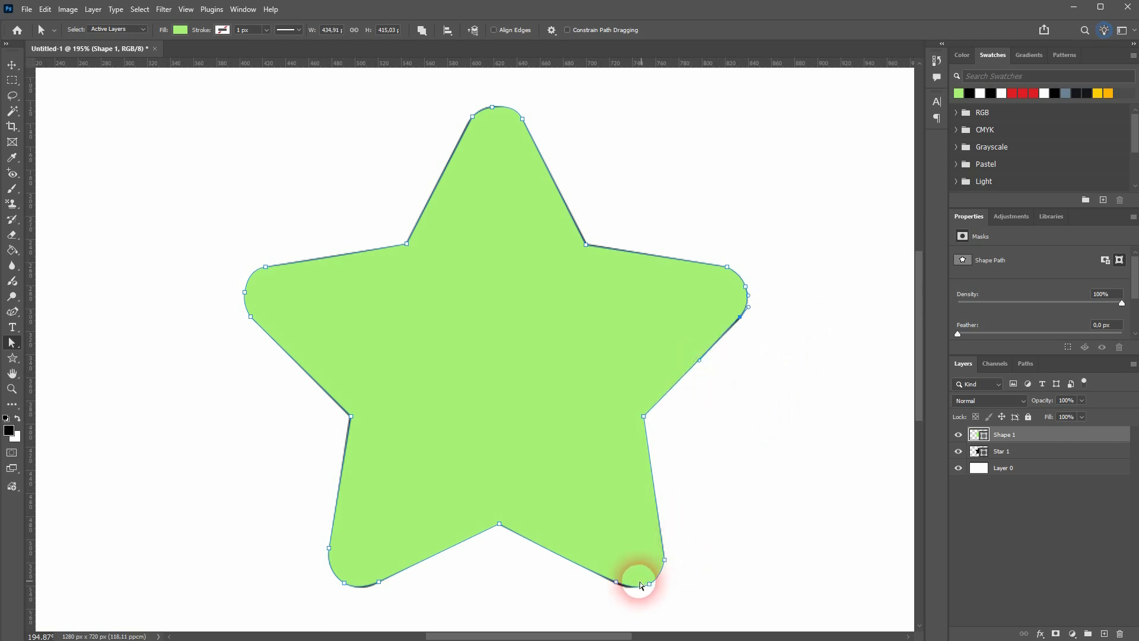
left_click(616, 582)
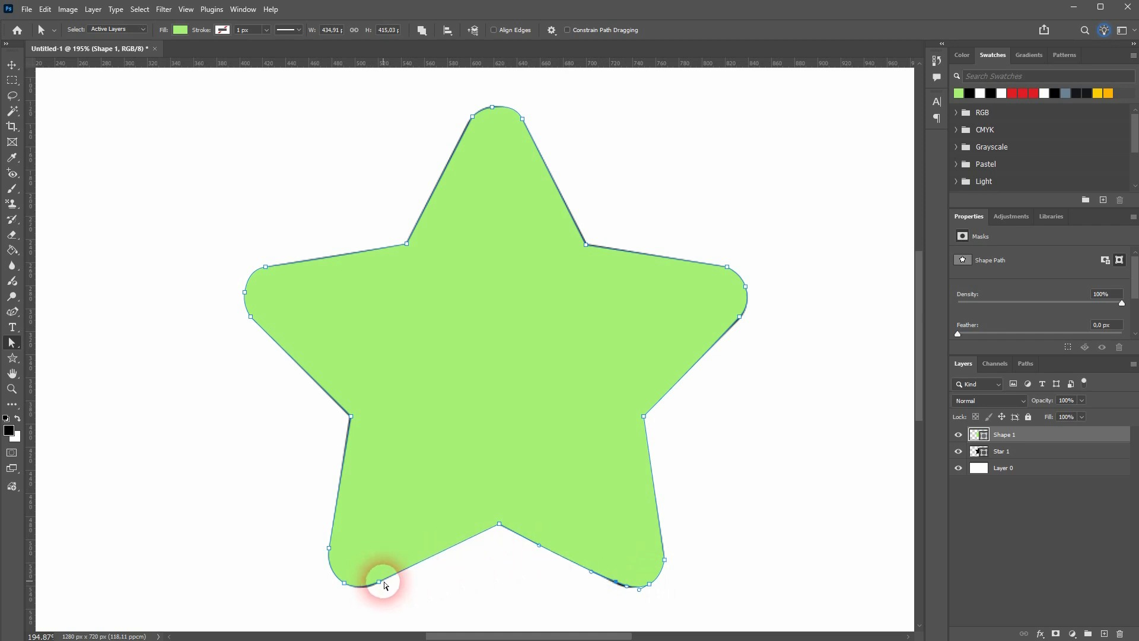
left_click(378, 581)
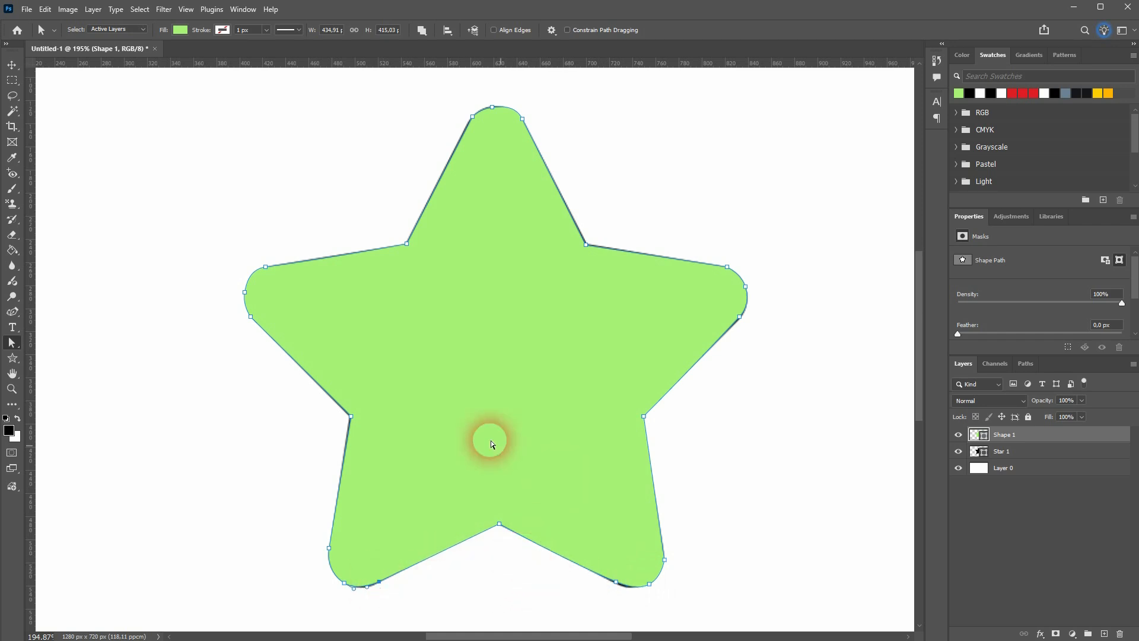
Delete the green Shape 1 layer with the Move Tool active, leaving the black star.
left_click(12, 65)
scroll(504, 397, "down", 3)
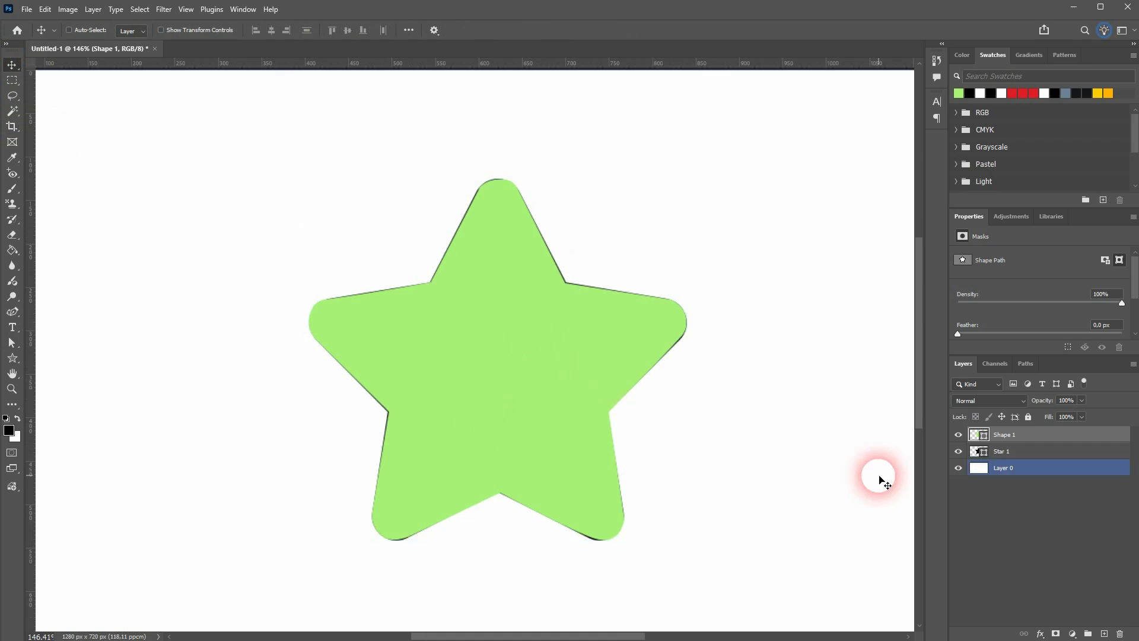
key("Delete")
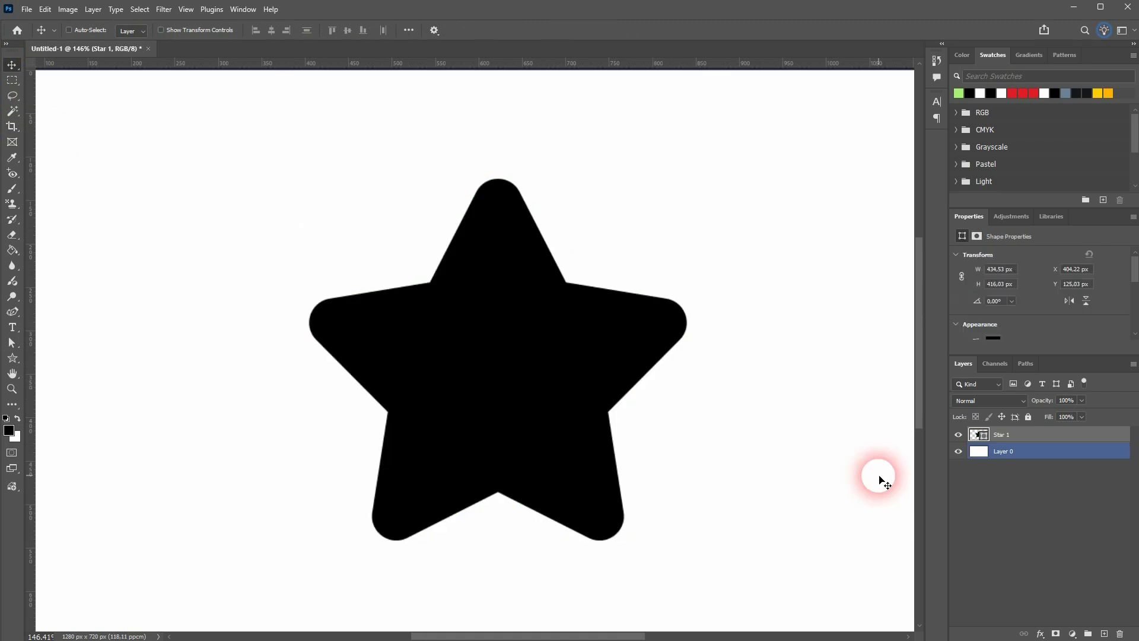
Start a new Pen Tool shape along the black star from the left tip to both ends of the top tip, with a light green fill.
left_click_drag(12, 311, 63, 308)
left_click(62, 309)
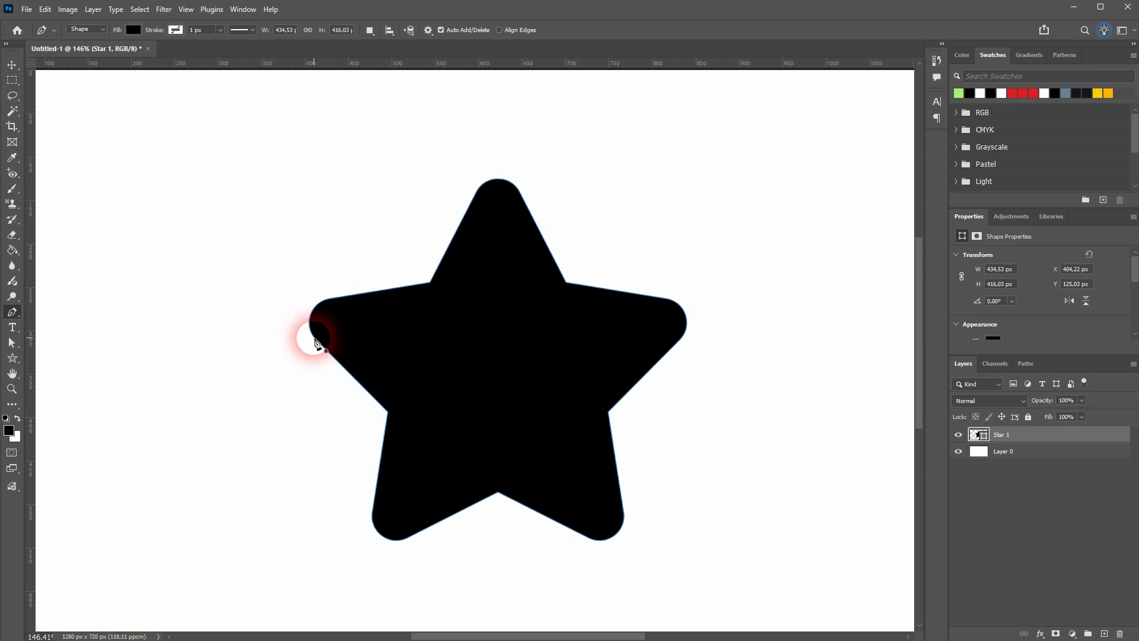
left_click(313, 338)
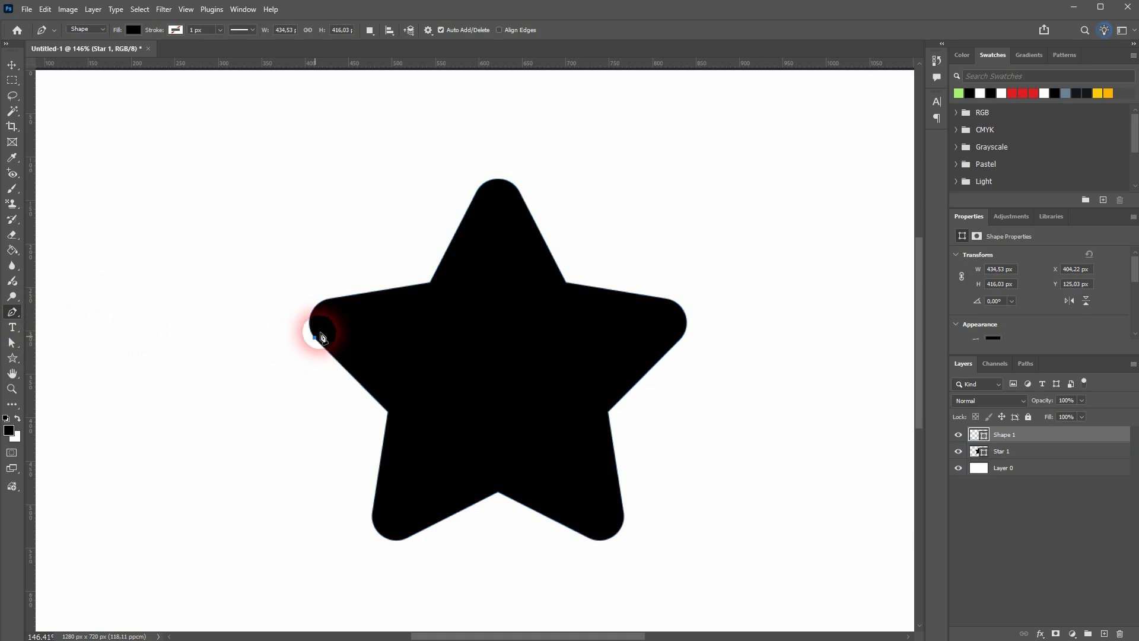
left_click(330, 299)
left_click(431, 284)
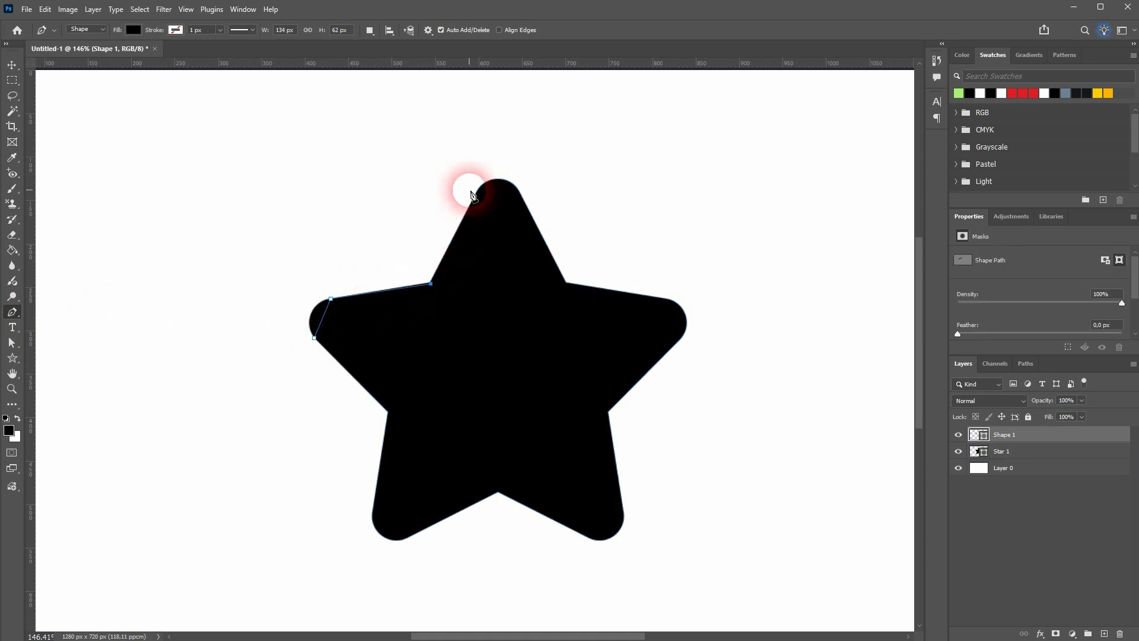
left_click(475, 194)
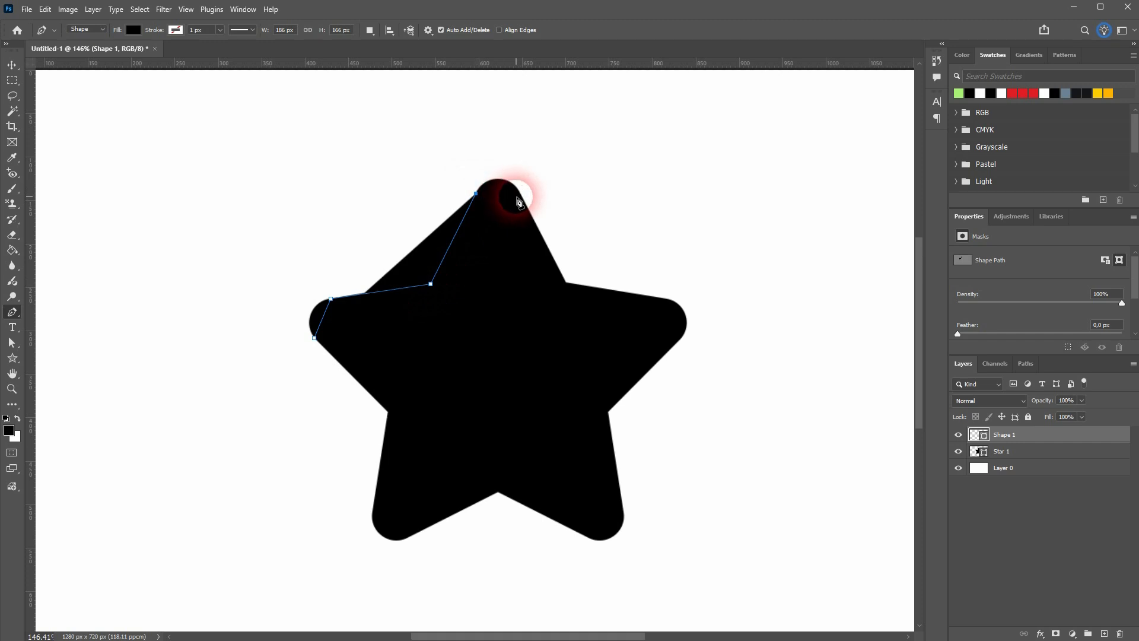
left_click(522, 197)
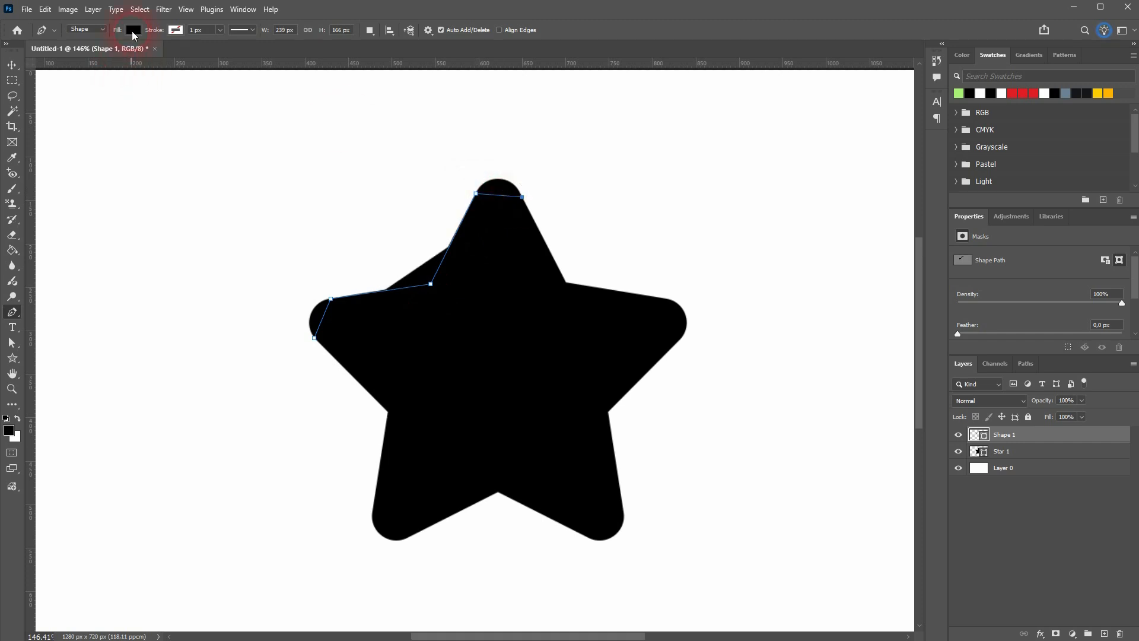
left_click(133, 30)
left_click(59, 93)
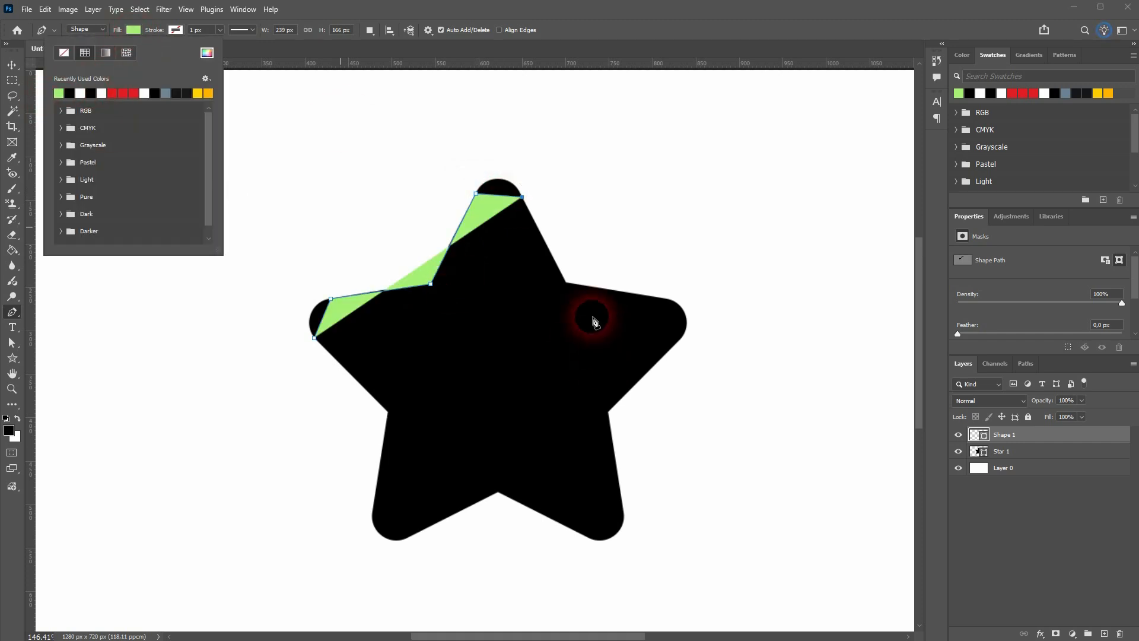
Continue the path through the upper-right inner corner, both ends of the right tip, the lower-right inner corner and both ends of the lower-right tip.
left_click(565, 281)
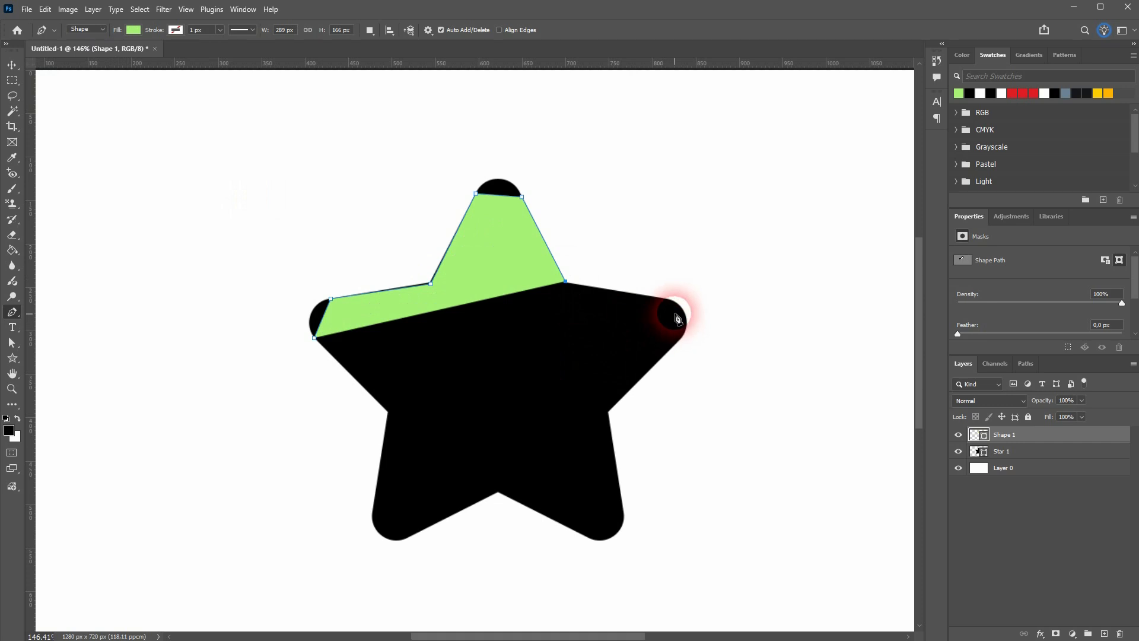
left_click(667, 299)
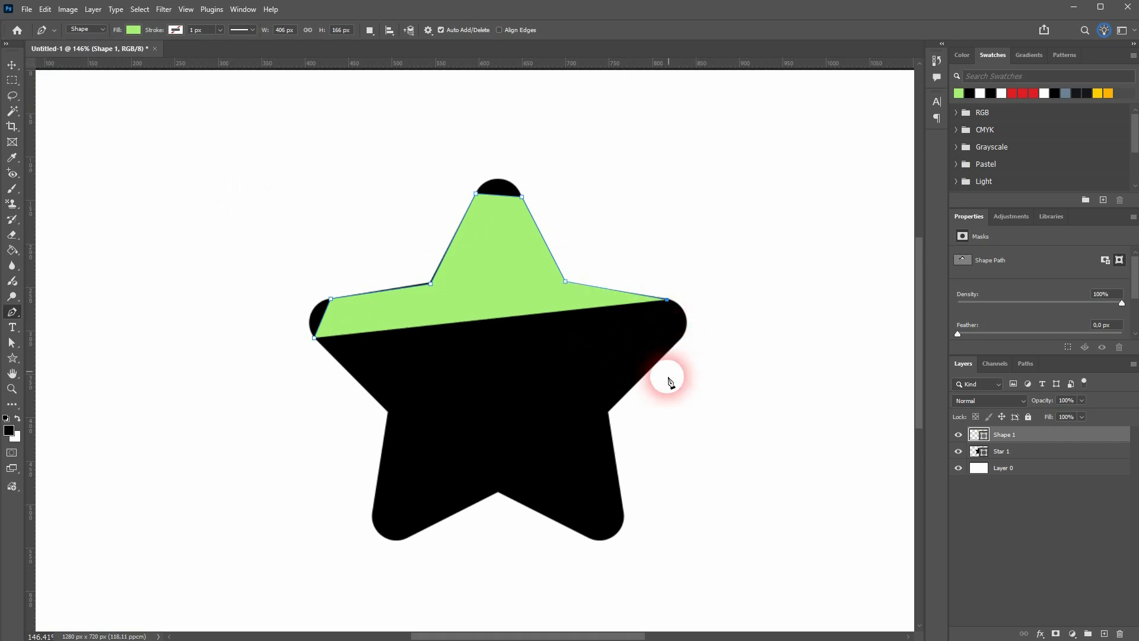
left_click(673, 345)
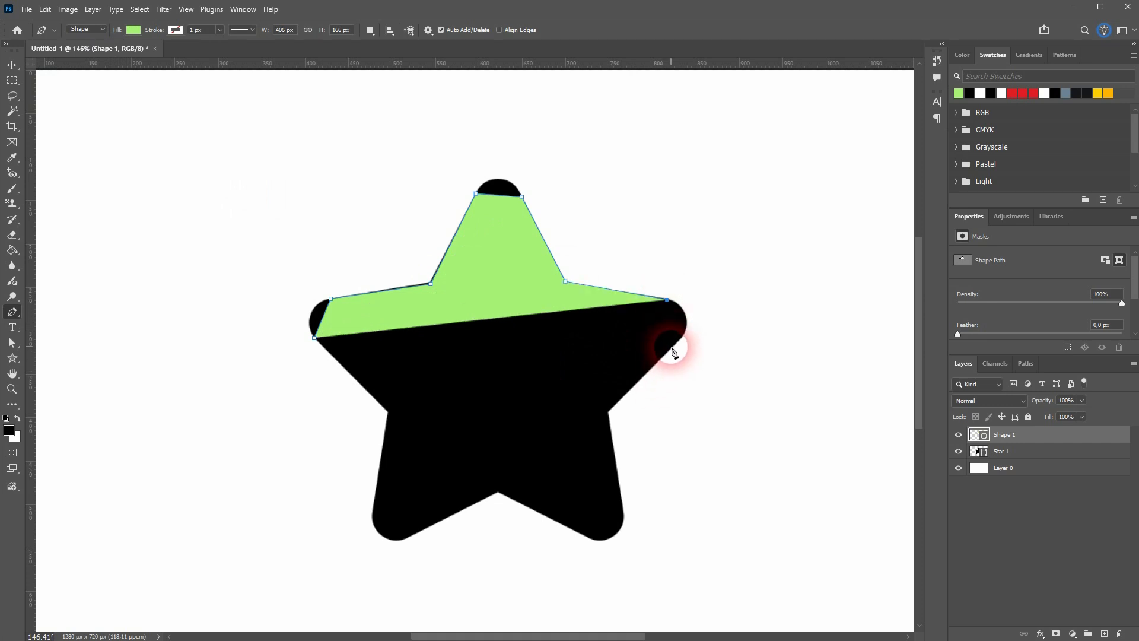
left_click(608, 413)
left_click(623, 507)
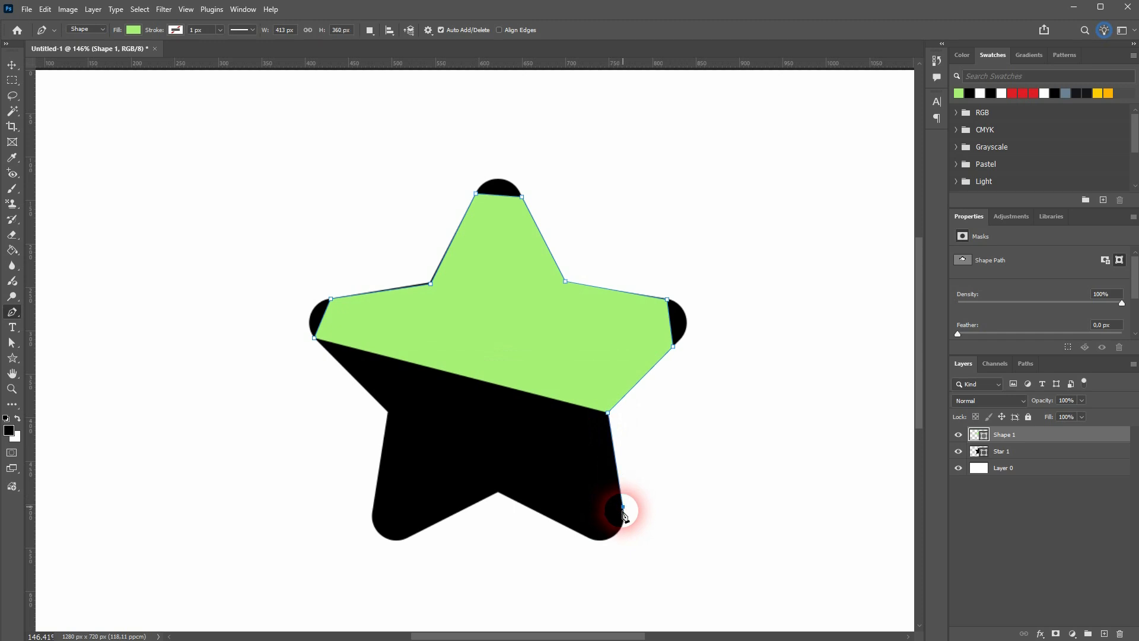
left_click(586, 536)
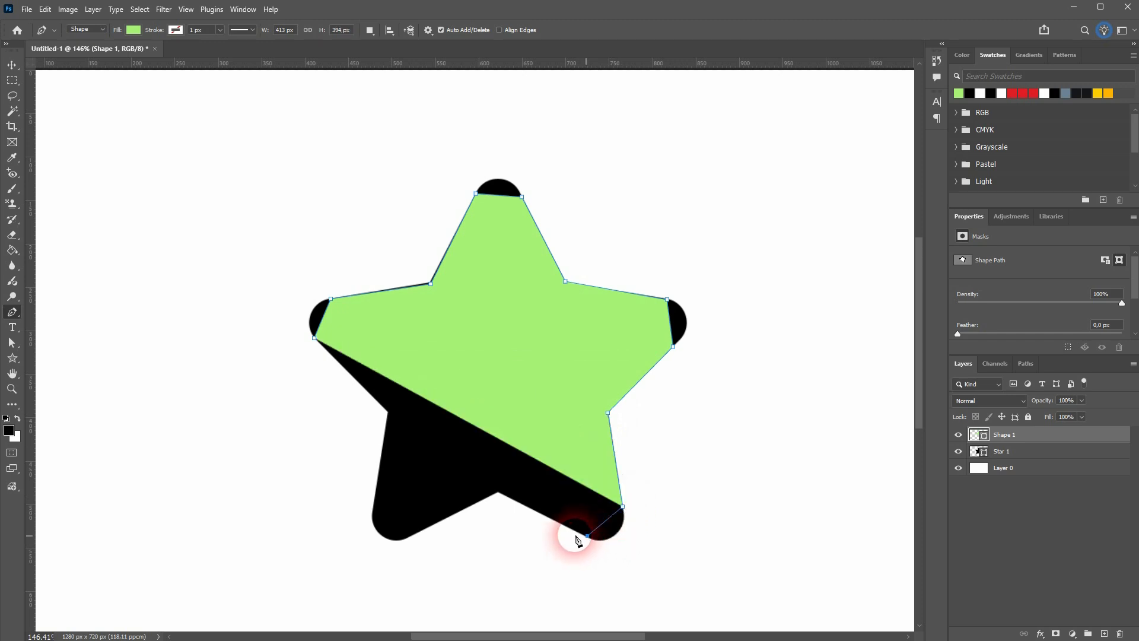
Finish the path through the bottom inner corner, both ends of the lower-left tip and the lower-left inner corner, closing it at the starting anchor.
left_click(499, 492)
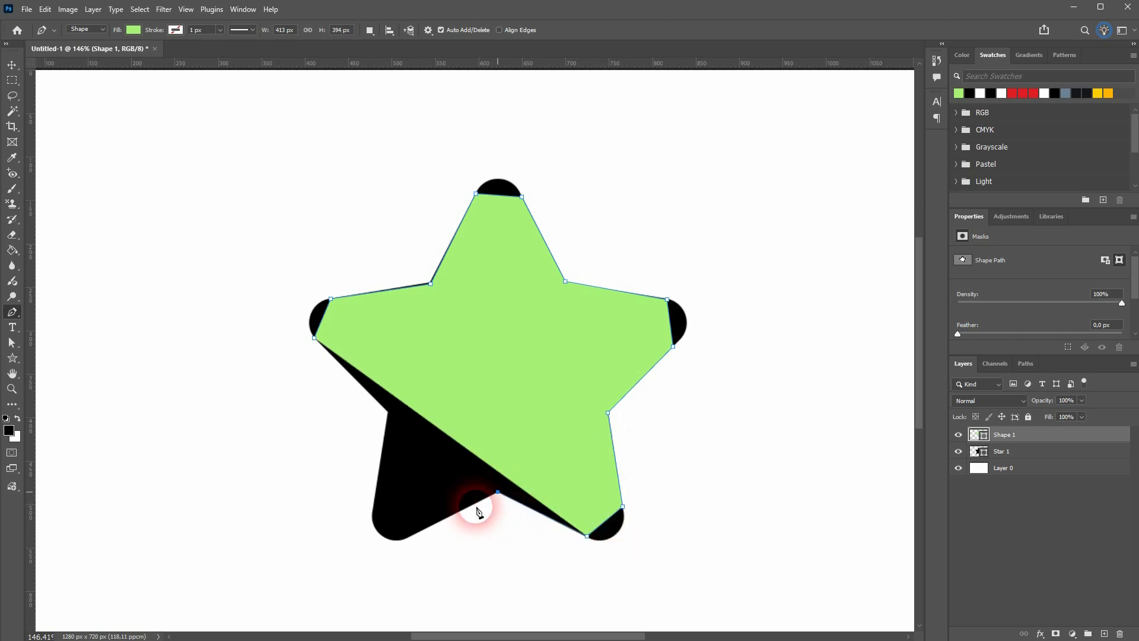
left_click(404, 537)
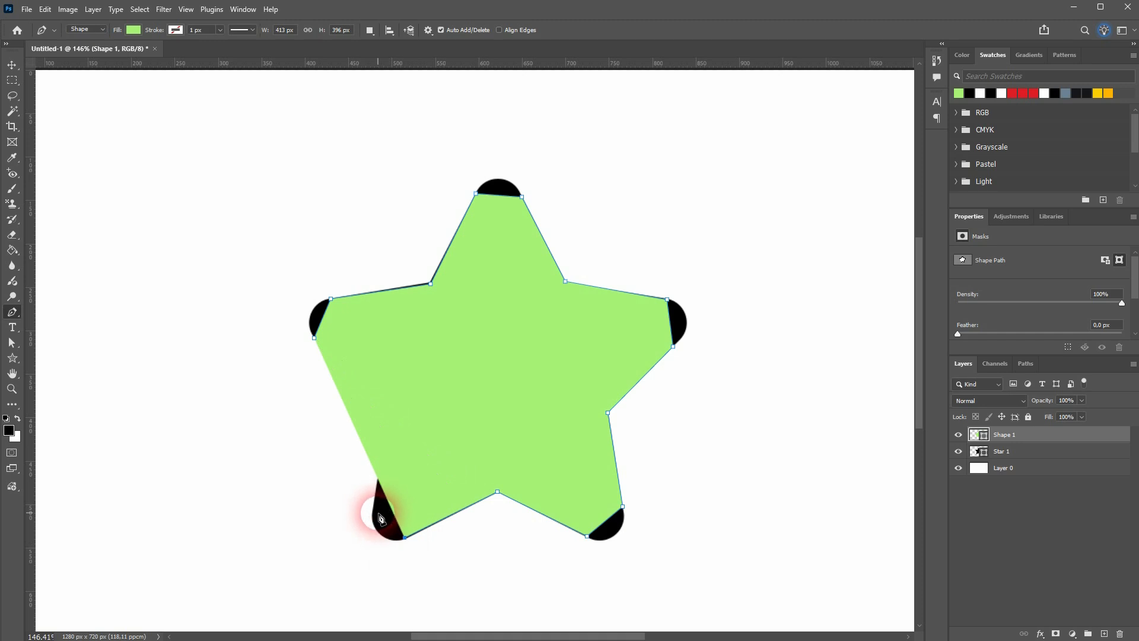
left_click(373, 511)
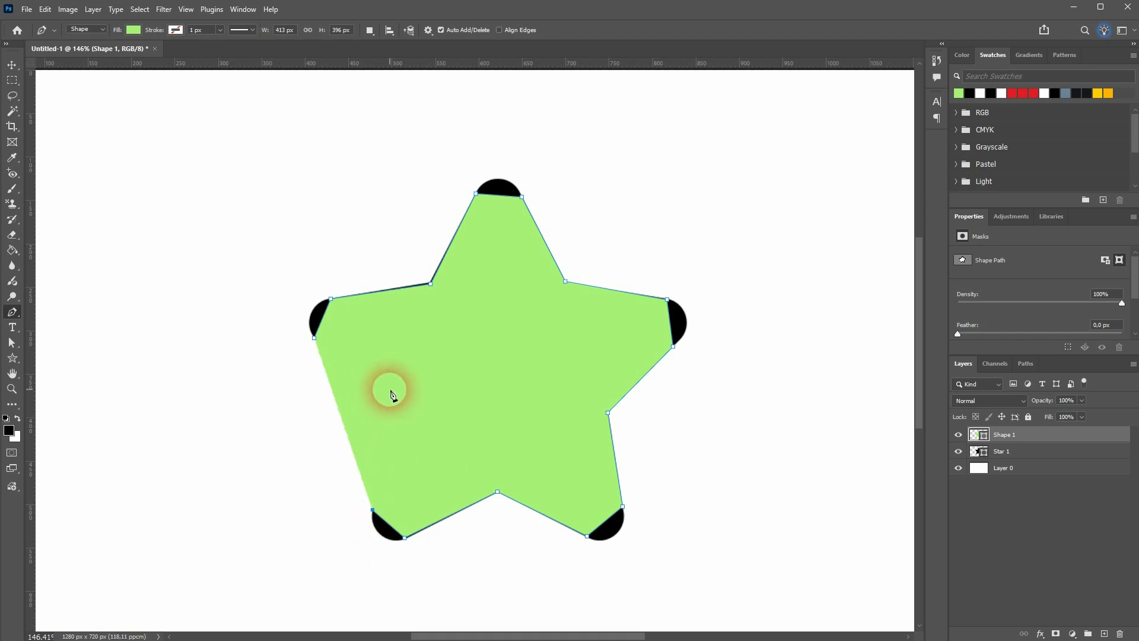
left_click(396, 387)
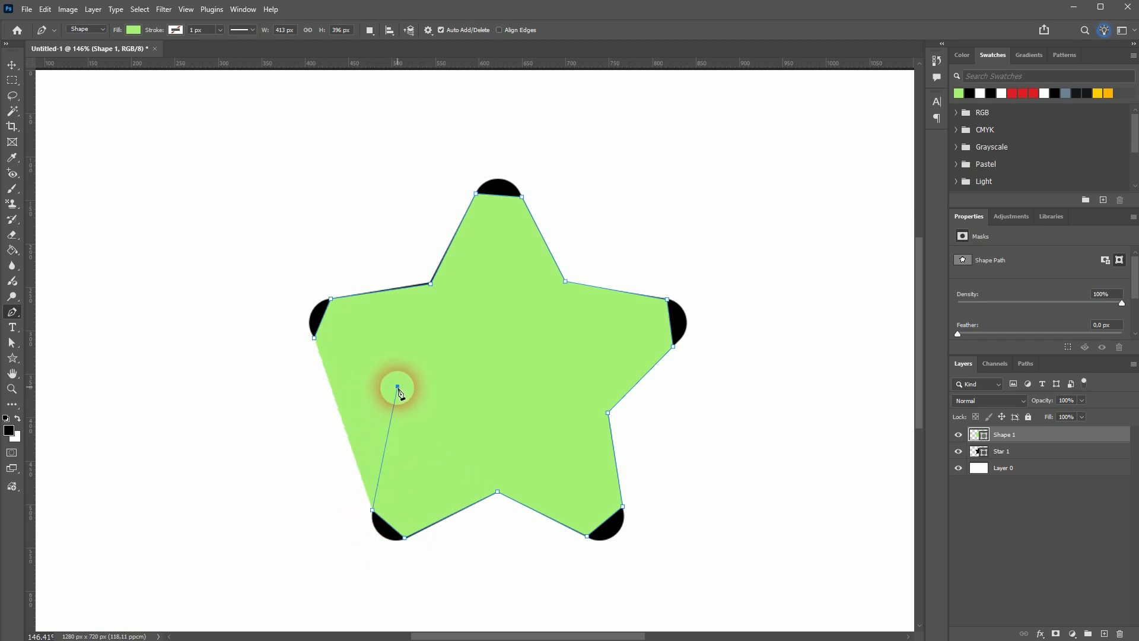
left_click(313, 337)
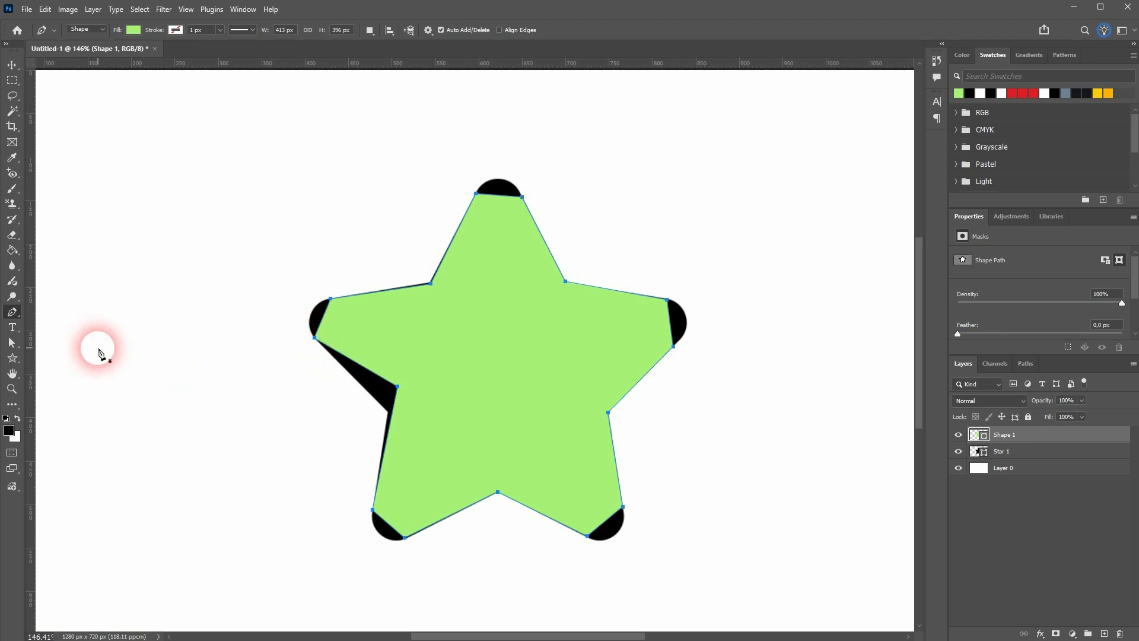
Move the green shape's lower-left inner anchor onto the black star's corner, and round its left tip to the star's outline with the Curvature Pen Tool.
left_click(13, 344)
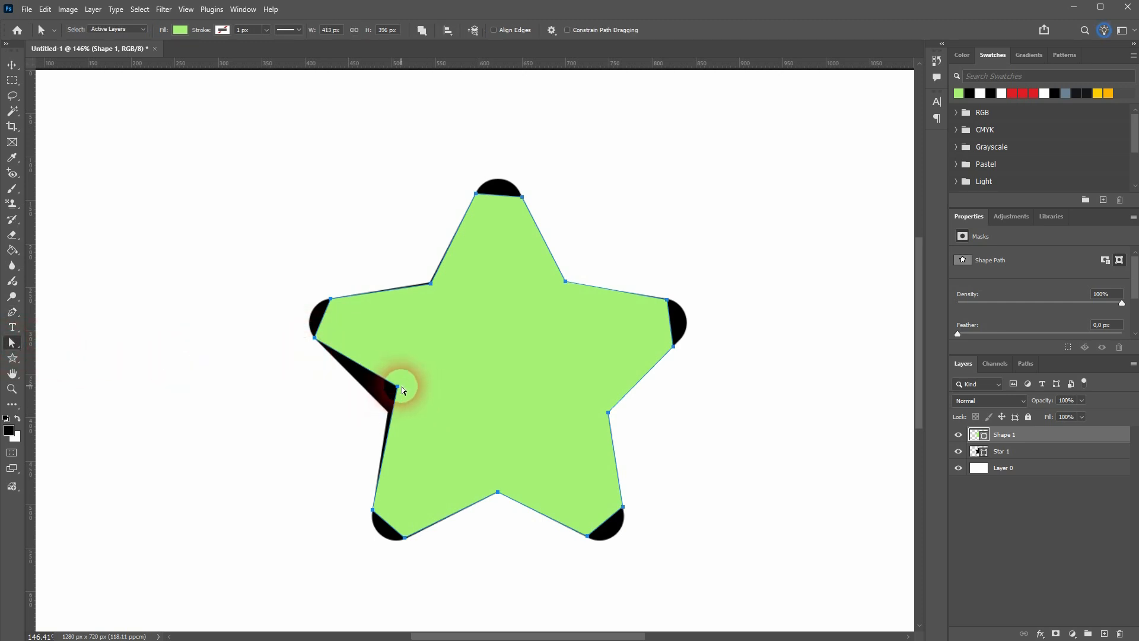
left_click_drag(400, 389, 390, 413)
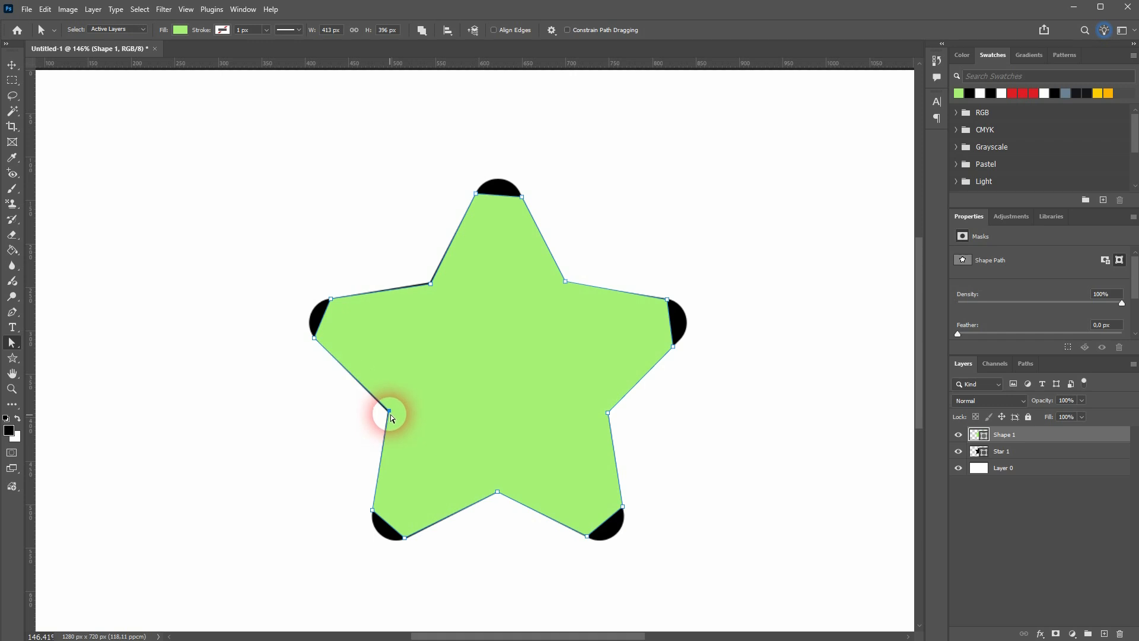
right_click(16, 319)
left_click(65, 335)
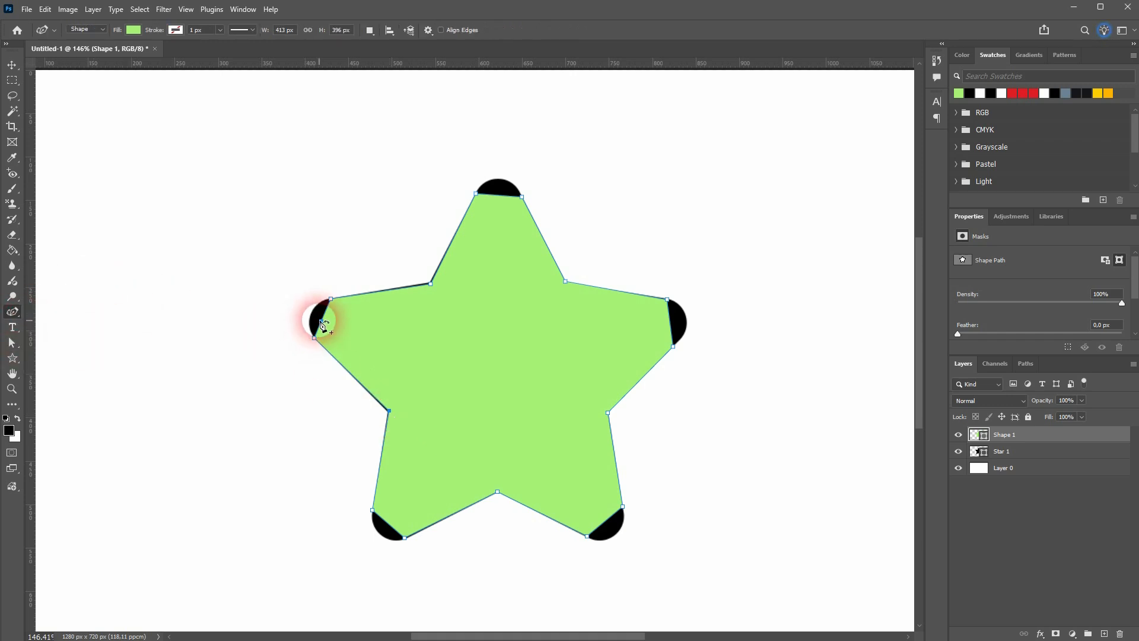
left_click_drag(322, 321, 310, 313)
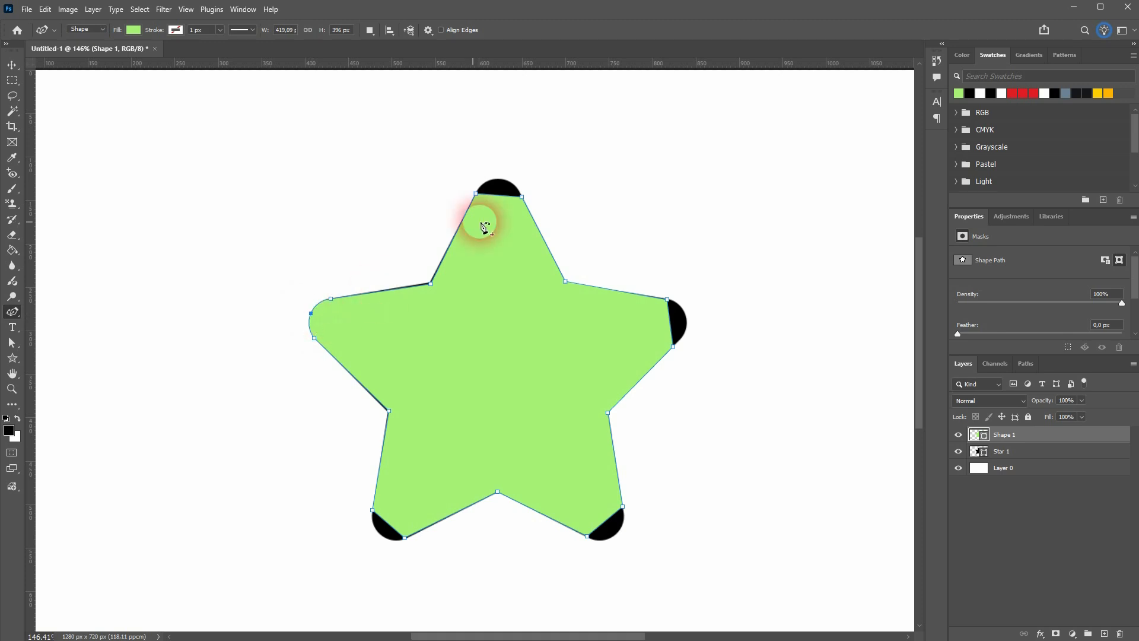
Add a curvature point on the black outline at the top, right, lower-right and lower-left tips to round the green shape there.
left_click(501, 180)
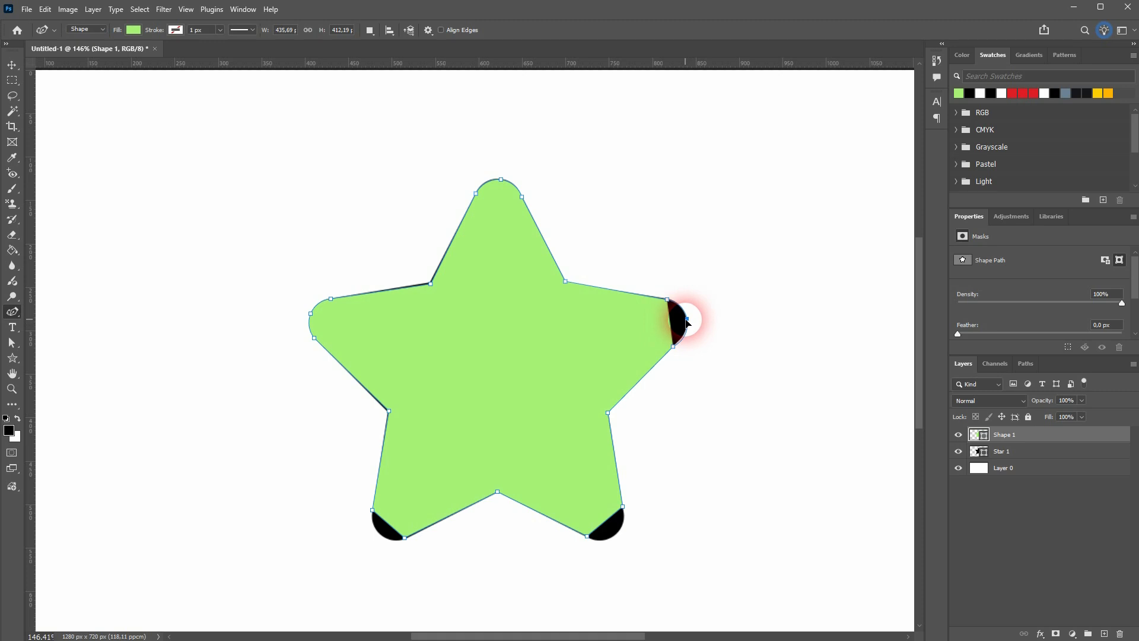
left_click(686, 319)
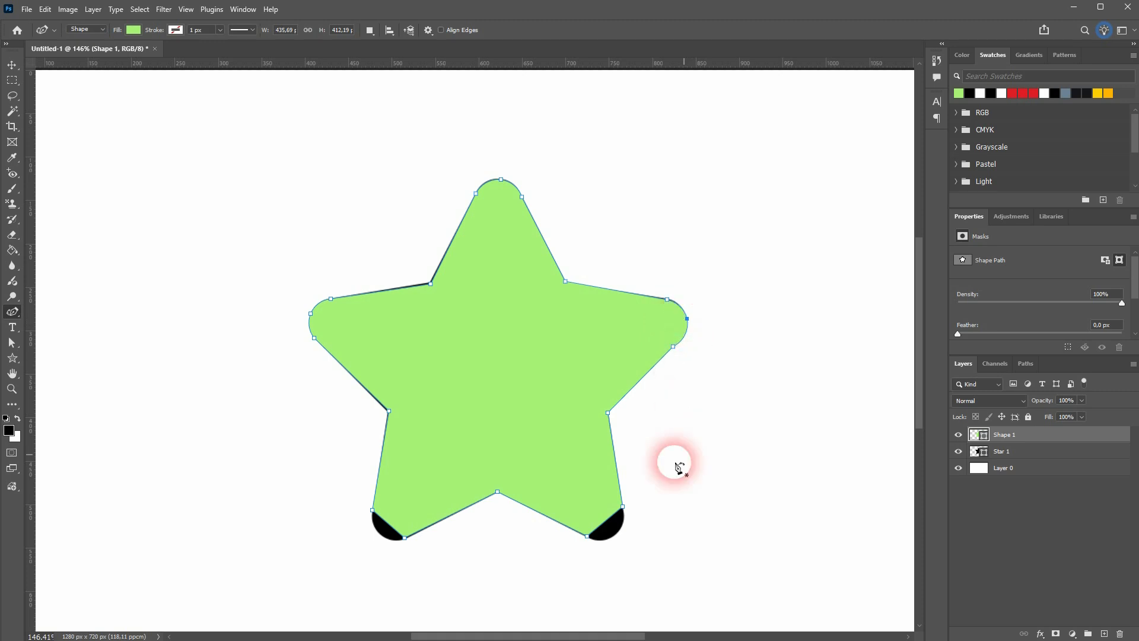
left_click(617, 536)
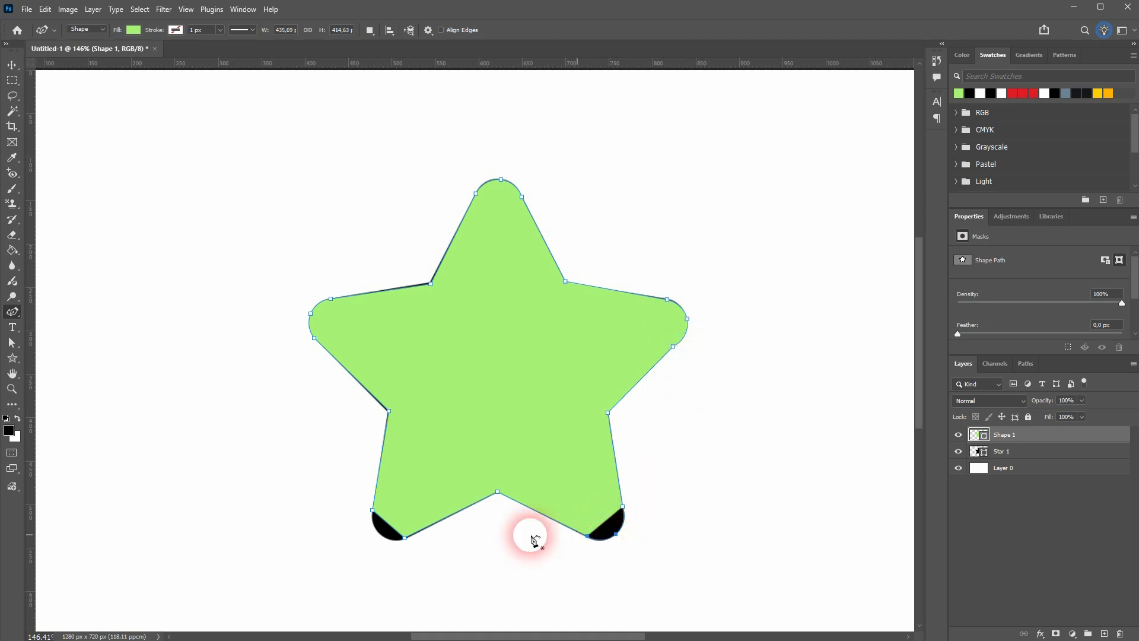
left_click(384, 535)
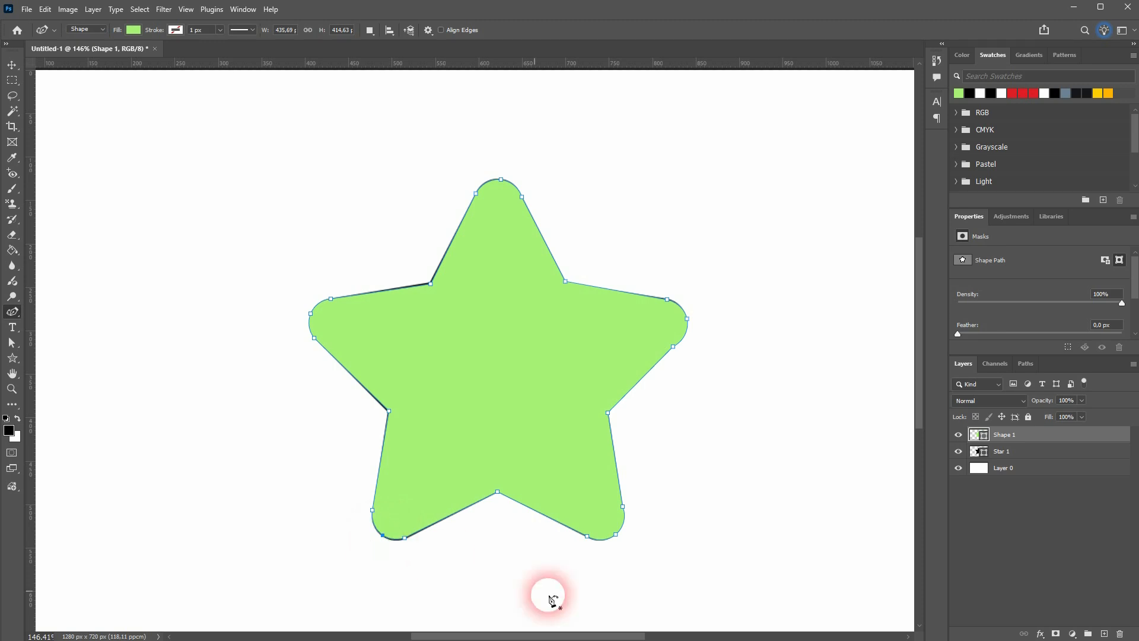
Move the finished green star to the right of the black star with the Move Tool, uncovering most of the original.
left_click(13, 65)
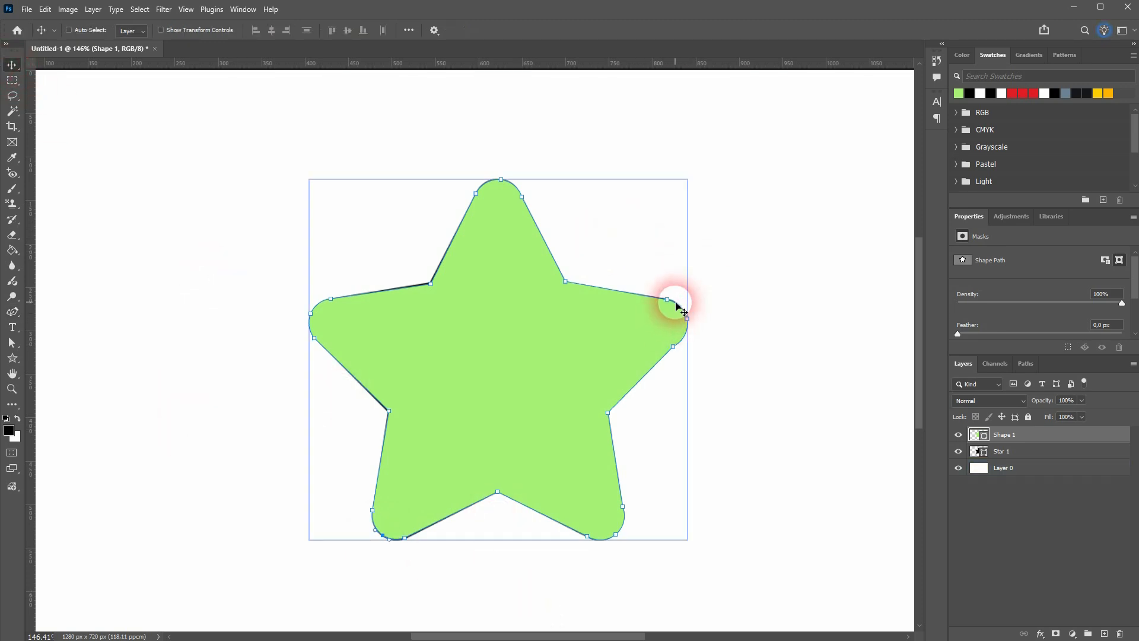
left_click(757, 268)
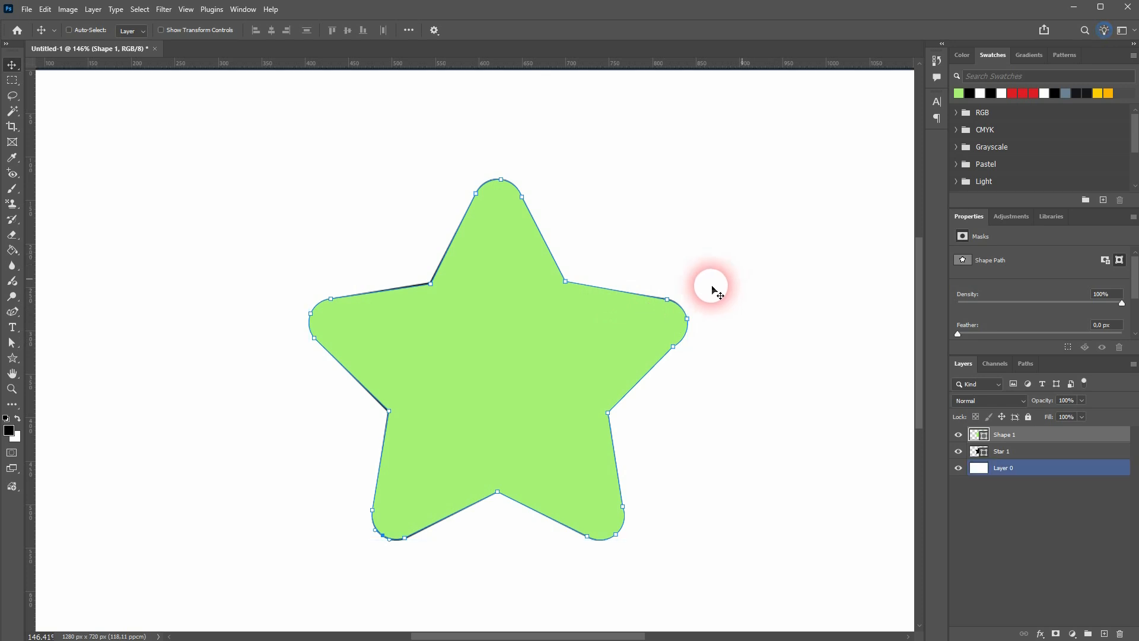
left_click(440, 338)
left_click_drag(440, 338, 710, 327)
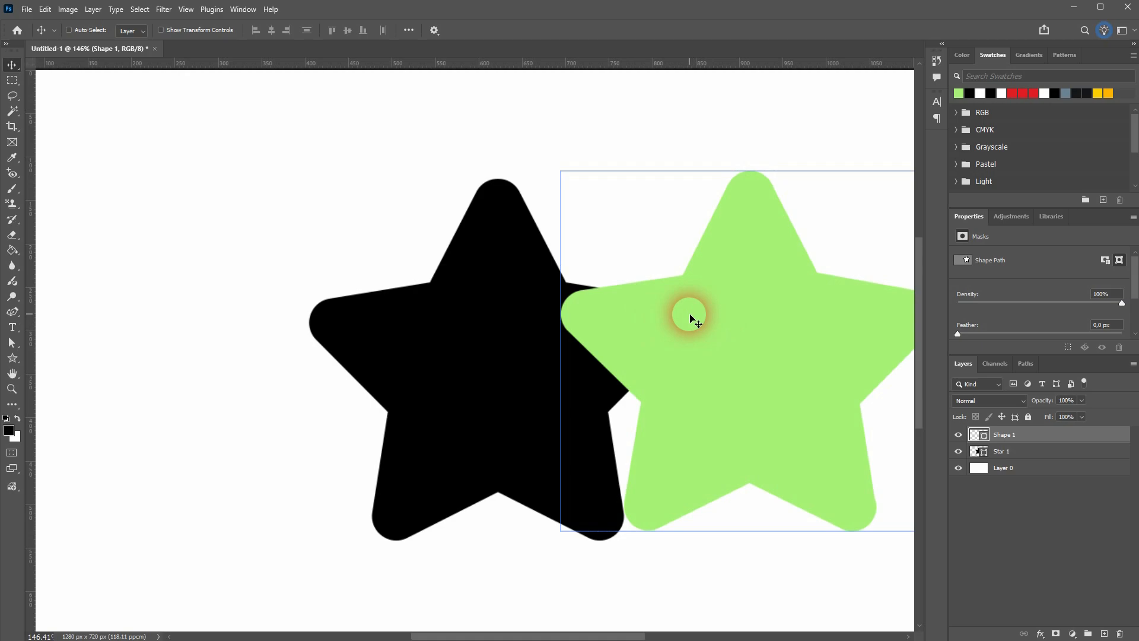